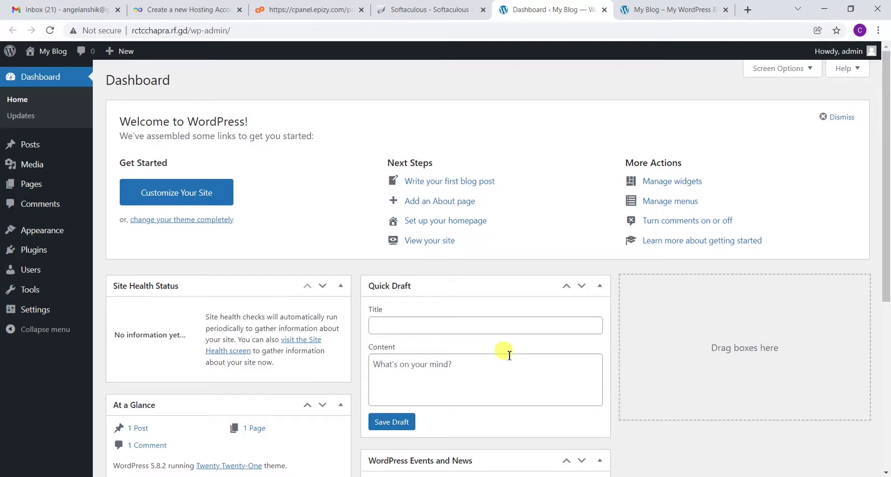
Open the page for adding new themes from the installed themes list, closing the advert tab that interrupts.
mouse_move(36, 228)
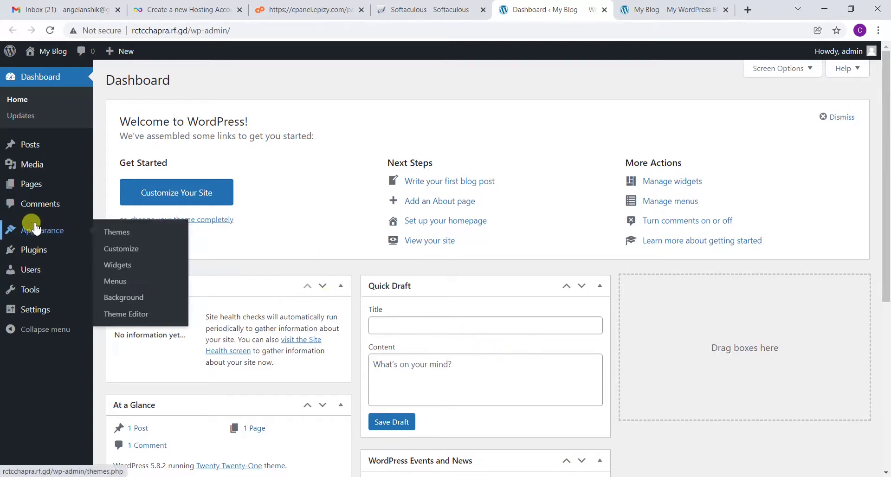
left_click(116, 235)
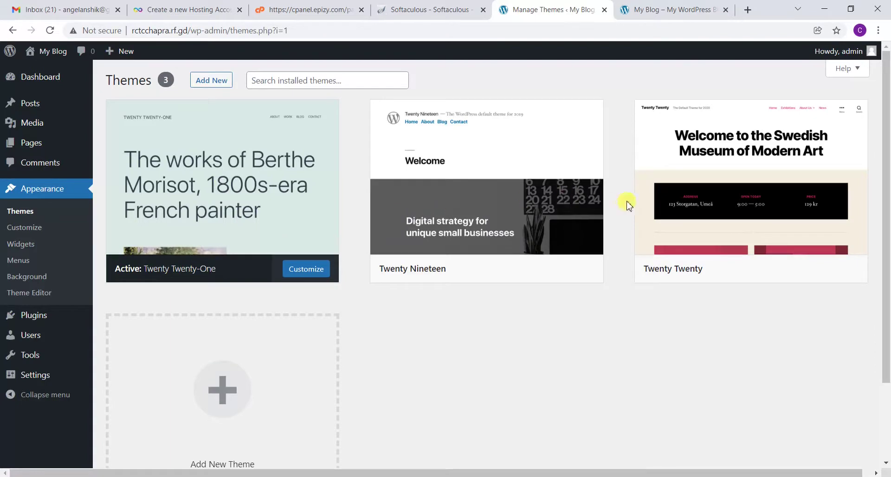
left_click(199, 81)
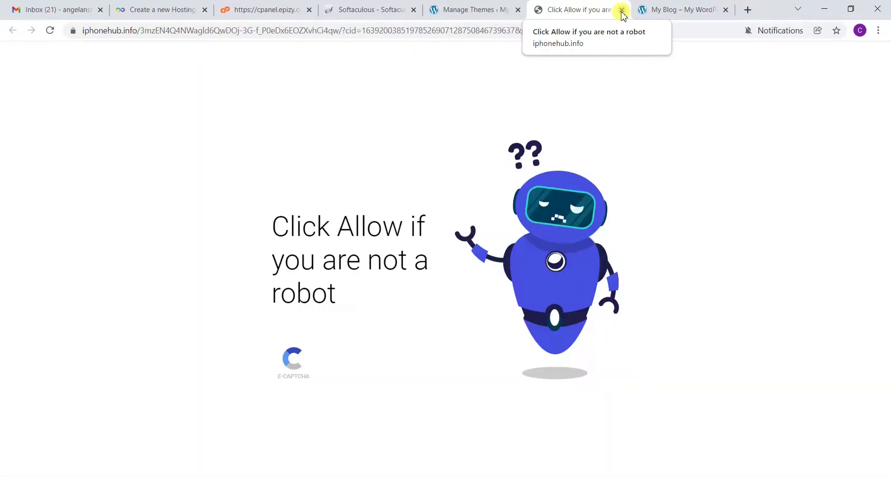
left_click(622, 10)
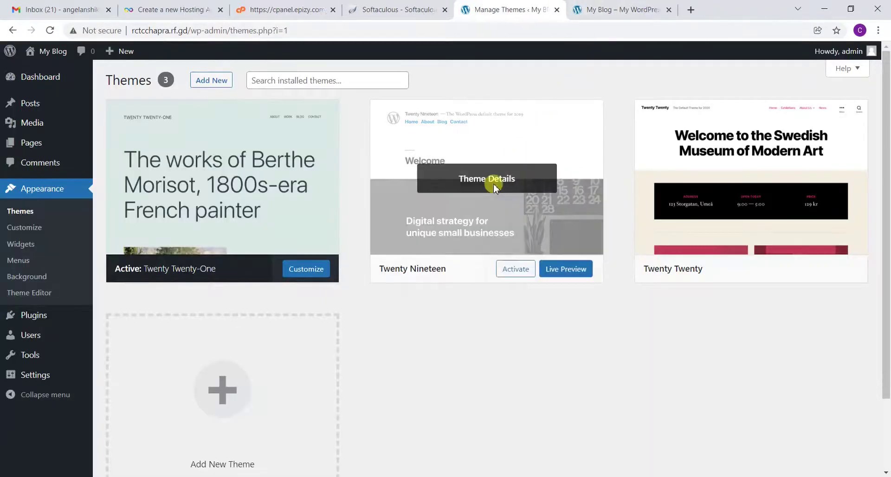
left_click(212, 82)
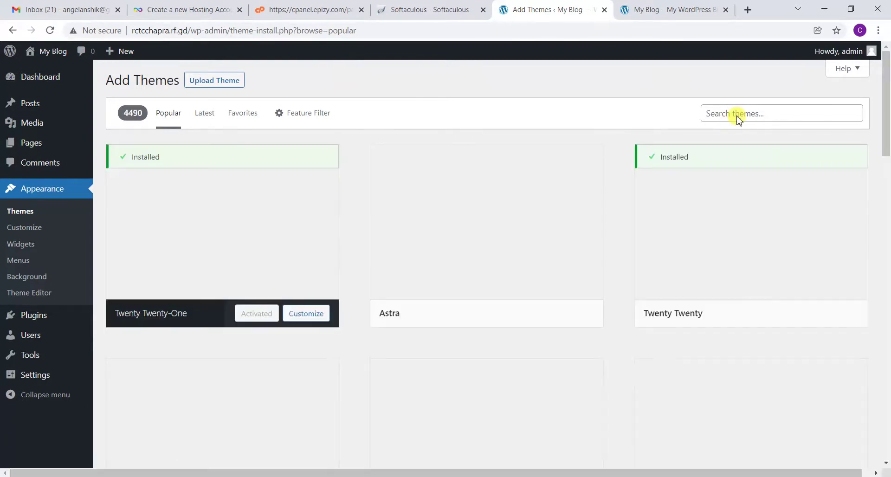
Search the theme directory for "astra", closing the redirect advert tab.
left_click(719, 117)
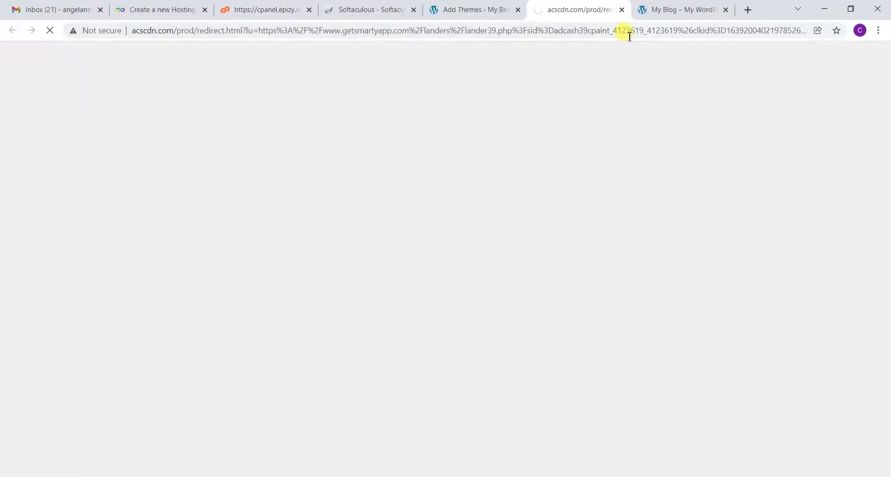
left_click(622, 10)
left_click(727, 116)
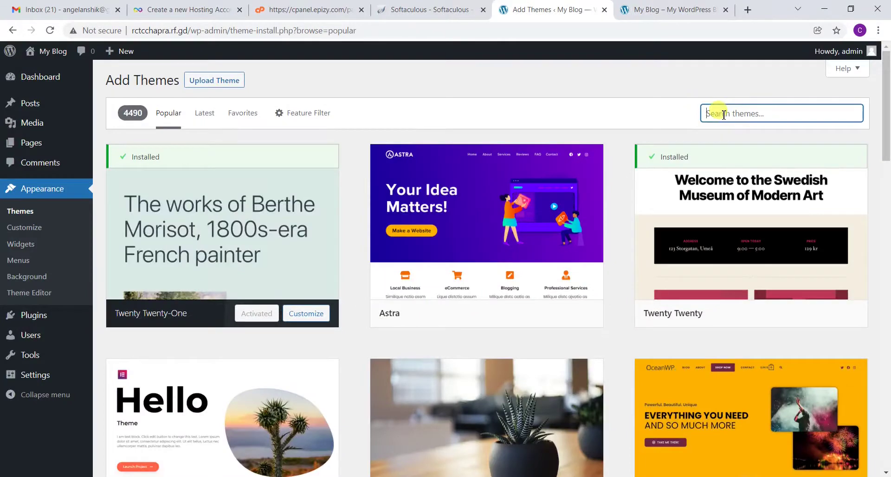
type("astra")
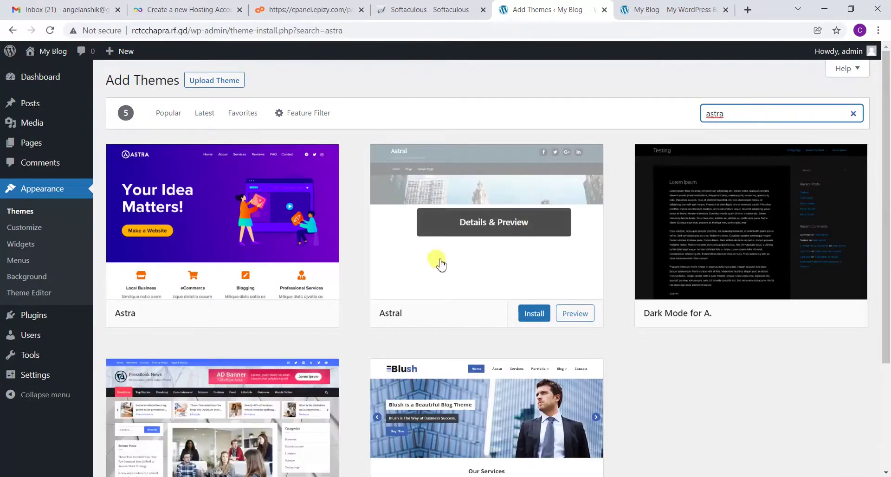
Install and activate the Astra theme from the search results.
mouse_move(278, 226)
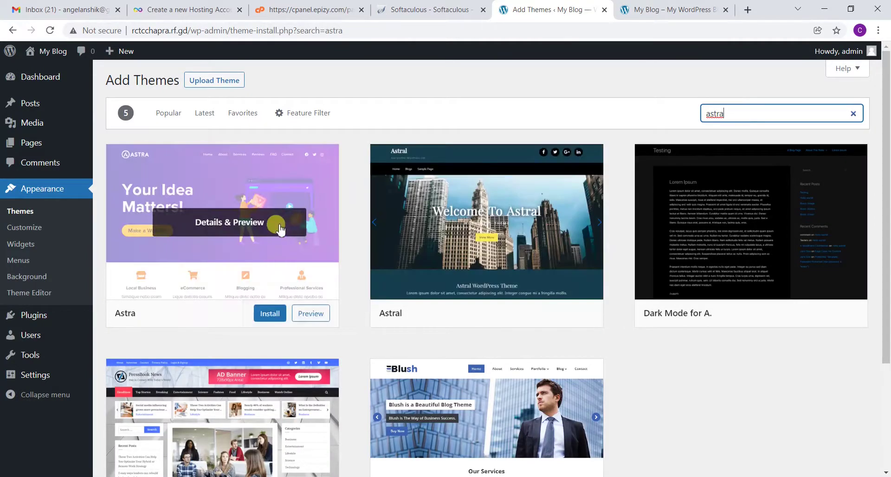
left_click(263, 316)
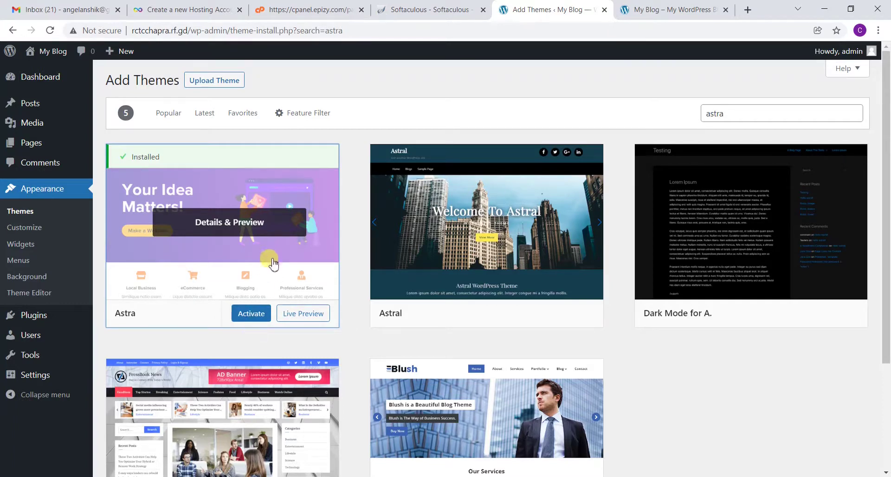
left_click(246, 315)
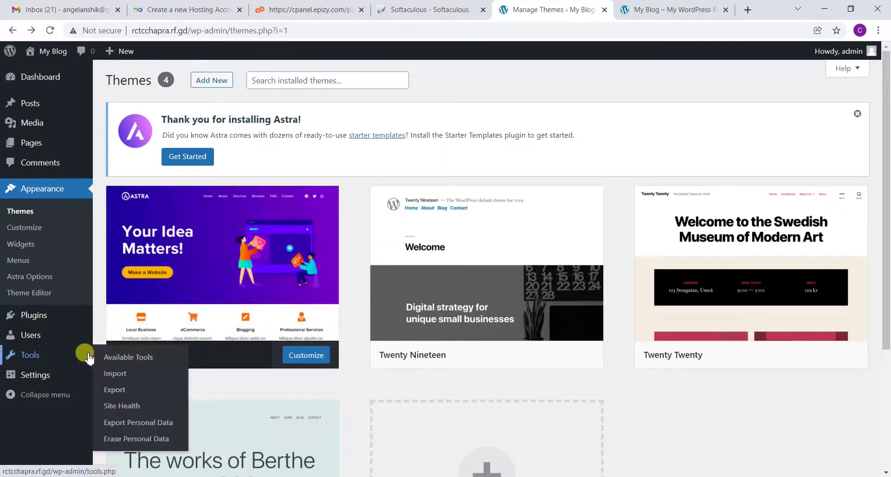
Search the plugin directory for "elementor", and install and activate the Elementor Website Builder plugin.
mouse_move(27, 316)
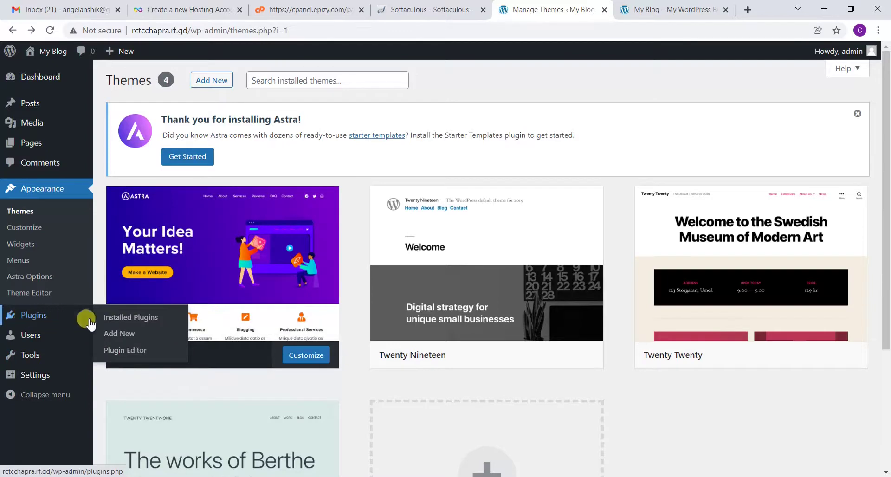
left_click(118, 339)
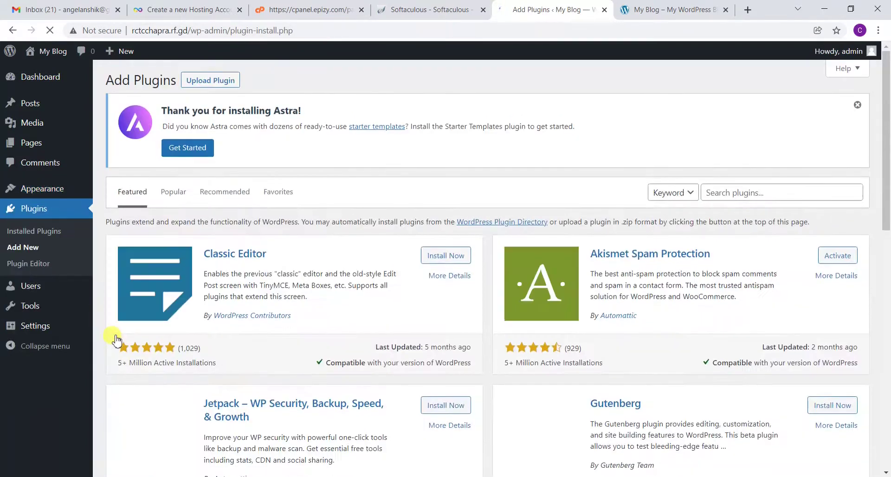
left_click(734, 192)
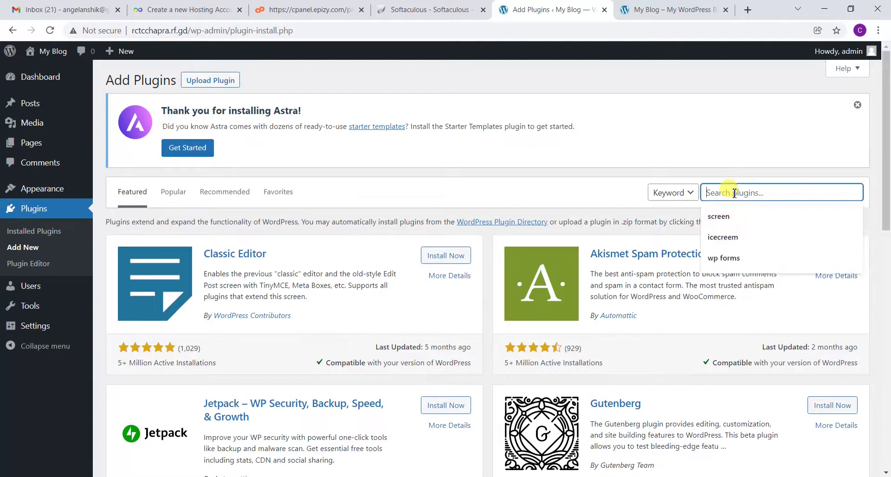
type("el")
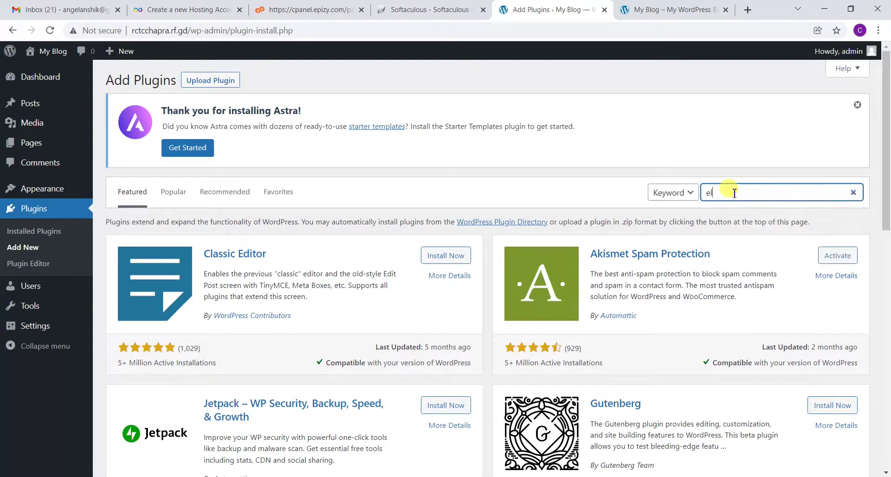
type("em")
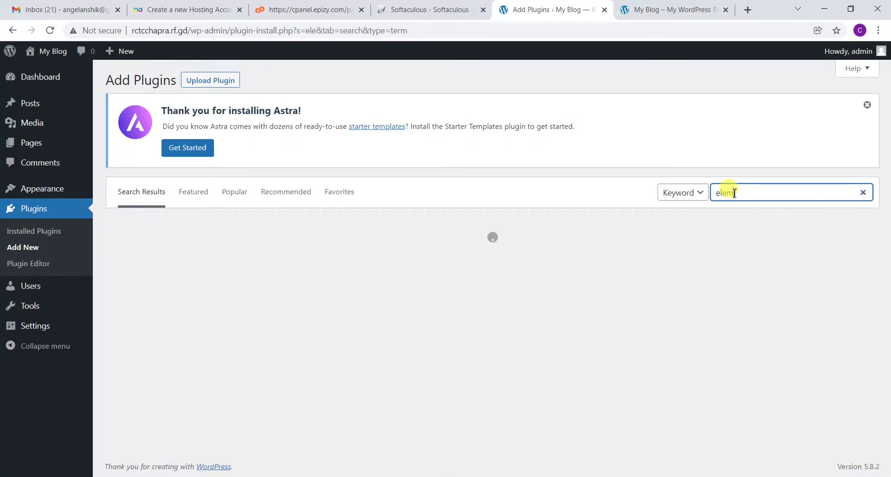
type("ent")
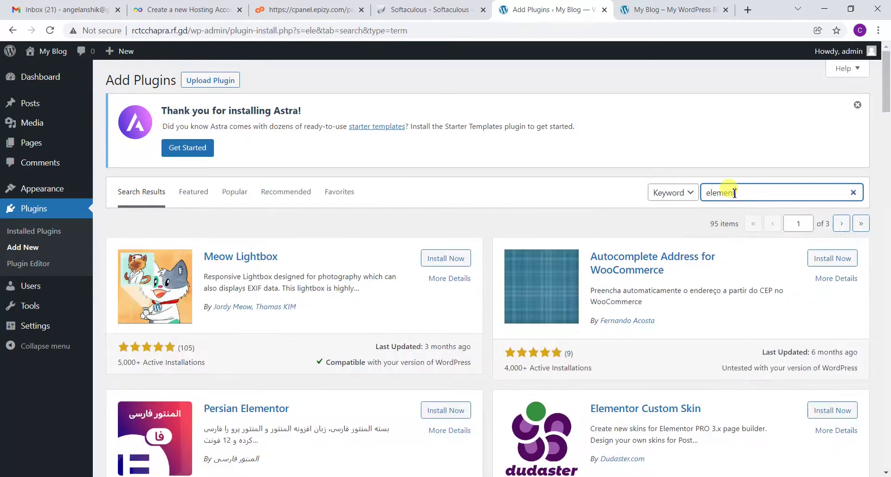
type("or")
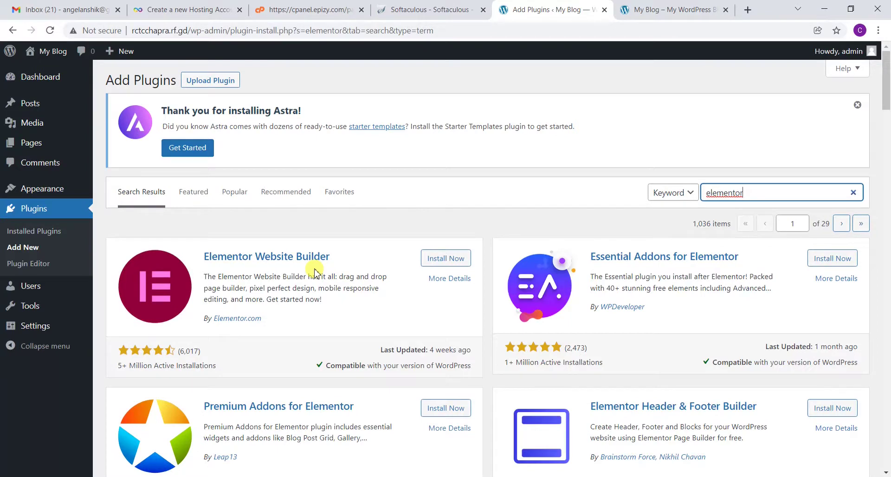
left_click(436, 263)
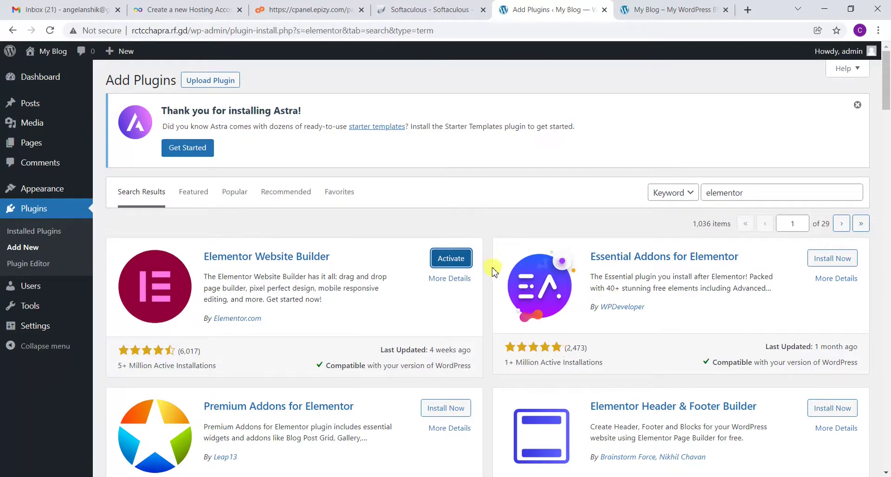
left_click(447, 262)
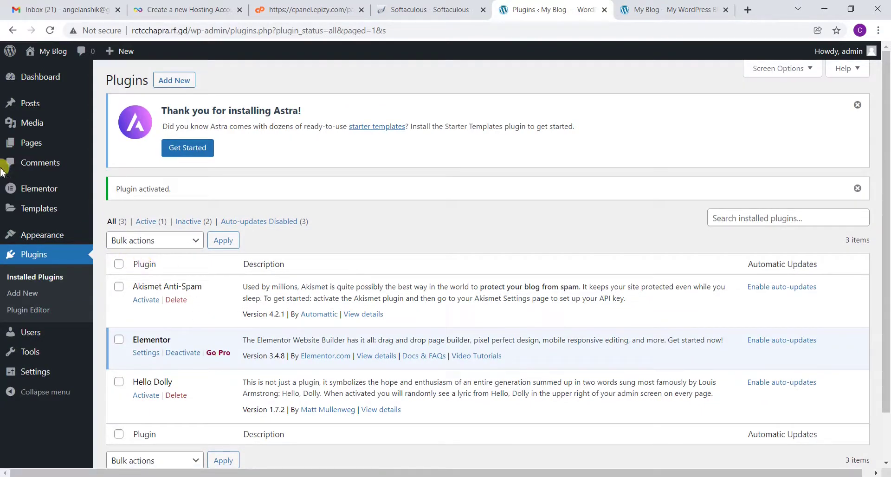
Open the Astra Options page from the active Astra theme's details, closing the advert tabs that interrupt.
left_click(46, 238)
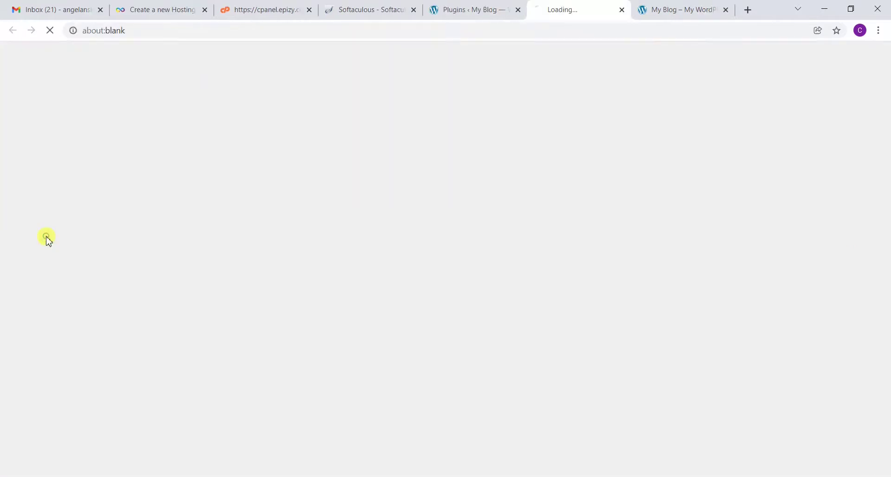
left_click(623, 11)
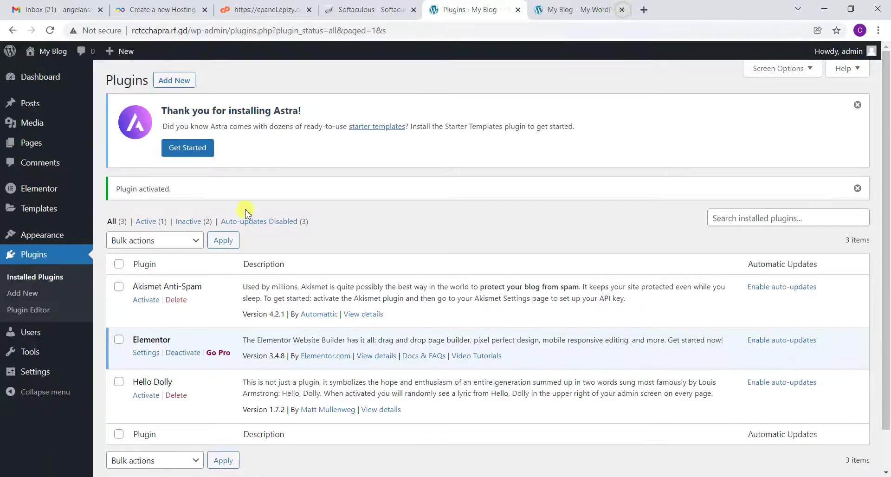
mouse_move(43, 241)
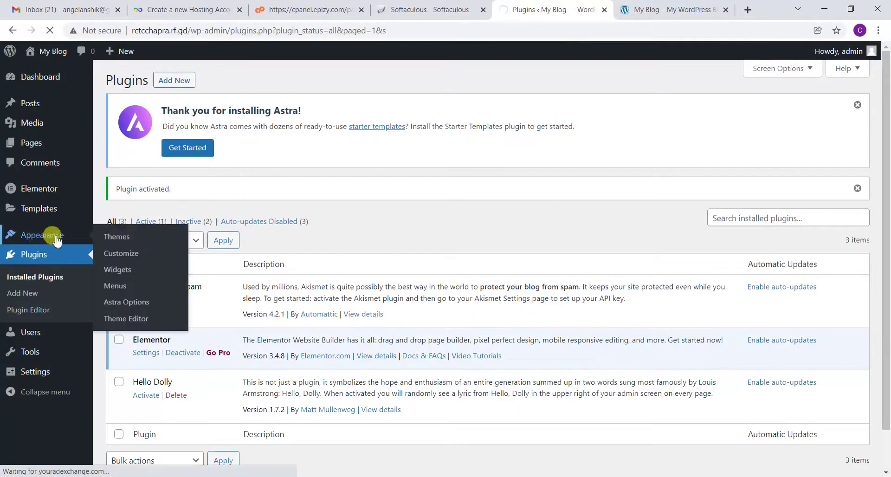
left_click(120, 235)
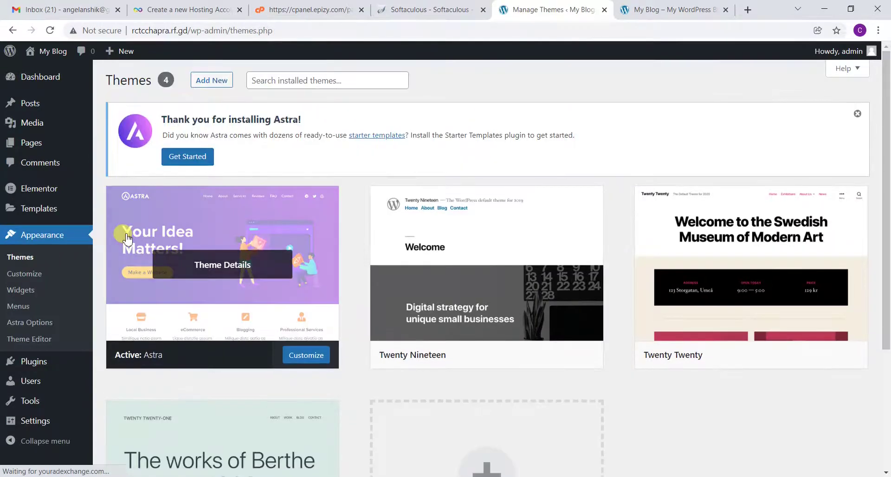
left_click(198, 255)
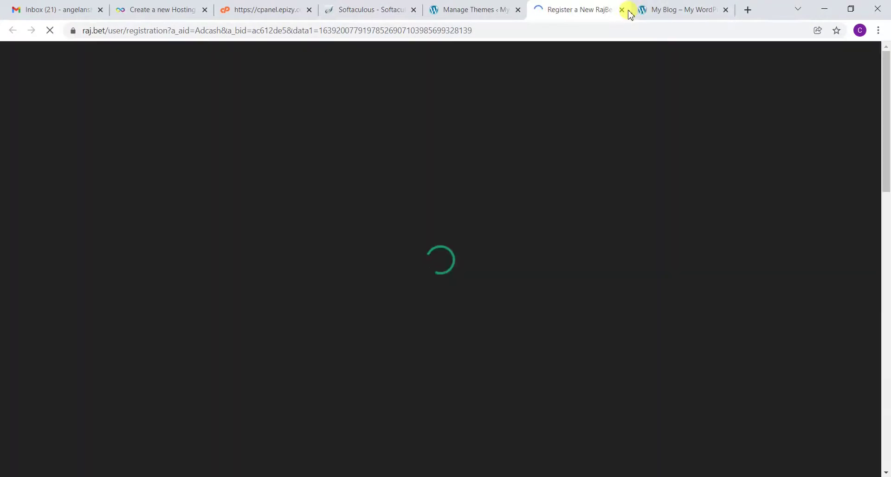
left_click(622, 10)
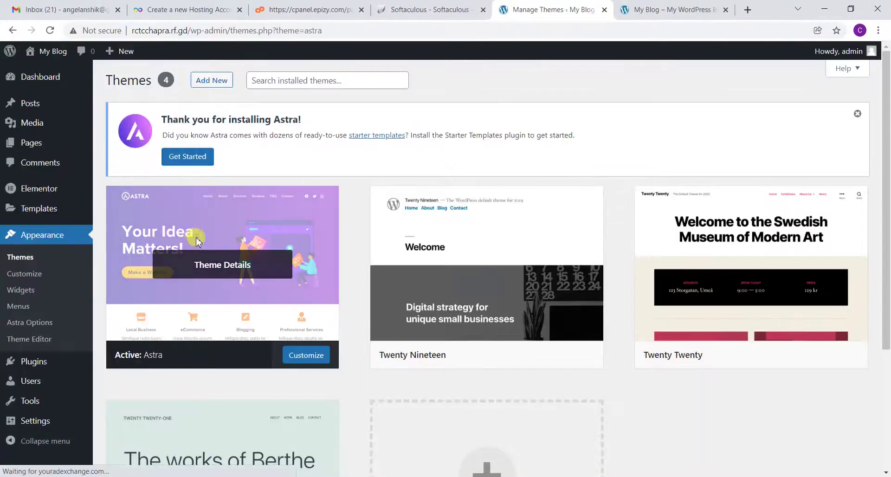
left_click(197, 240)
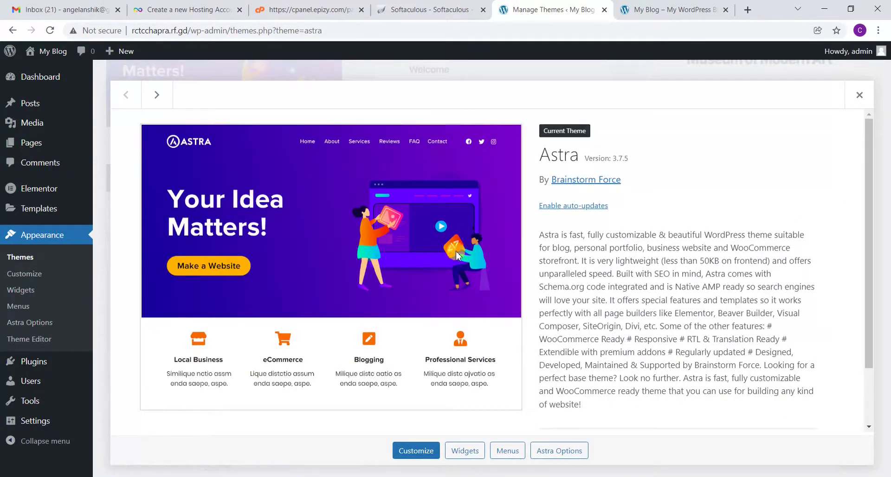
scroll(560, 405, "down", 2)
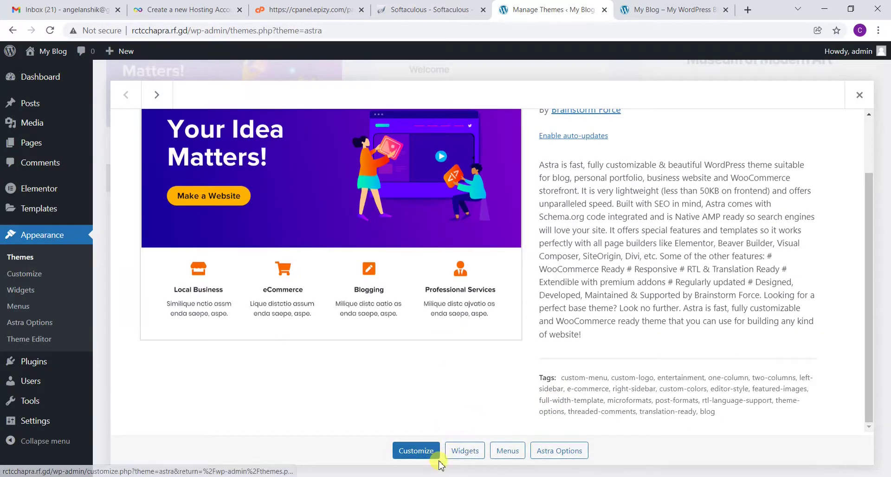
left_click(560, 458)
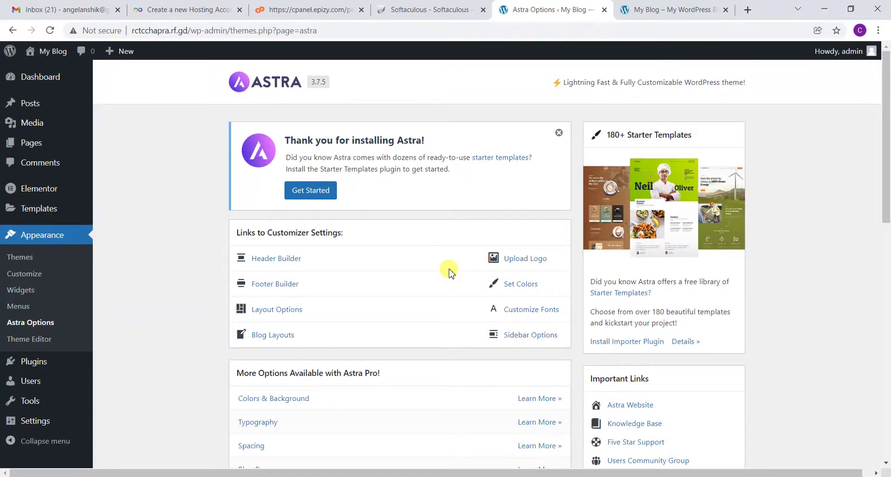
Open the details of the Starter Templates importer plugin from the Astra options, closing the advert tab.
scroll(640, 373, "down", 1)
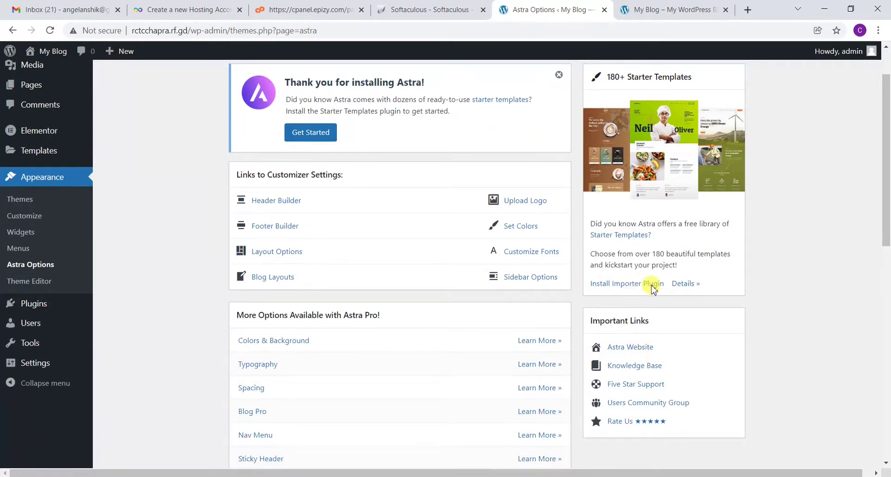
scroll(649, 291, "up", 1)
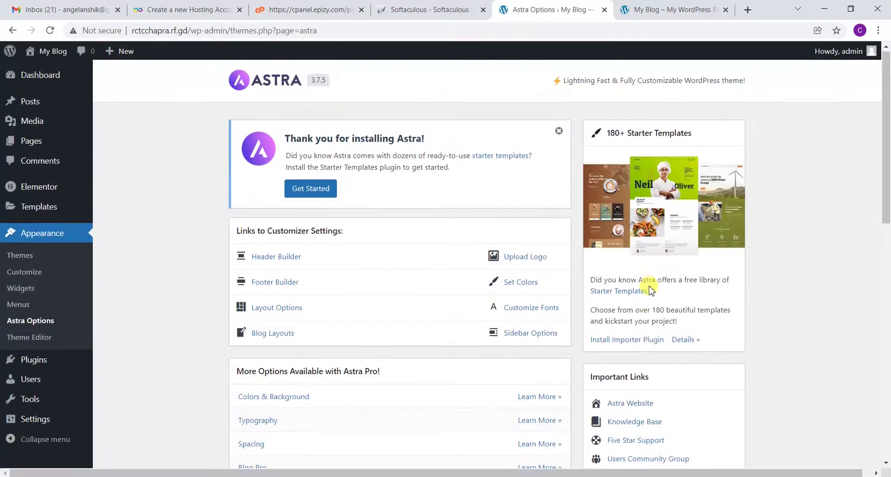
left_click(685, 342)
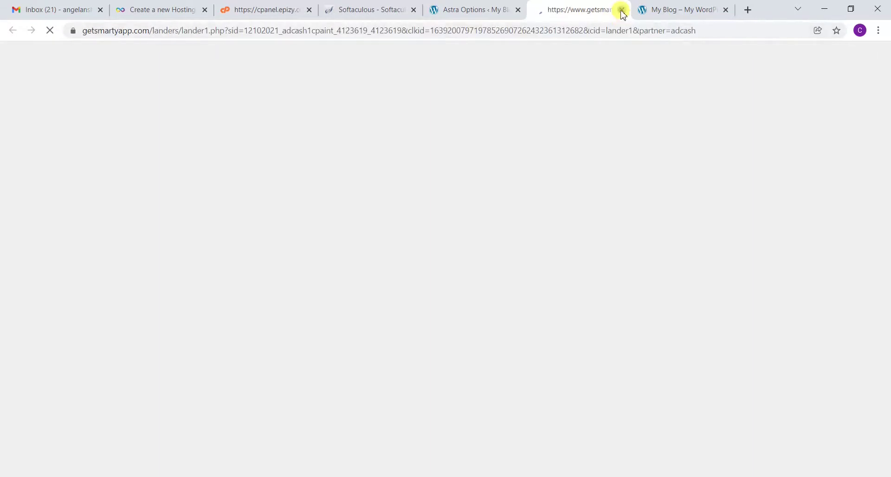
left_click(621, 9)
left_click(693, 344)
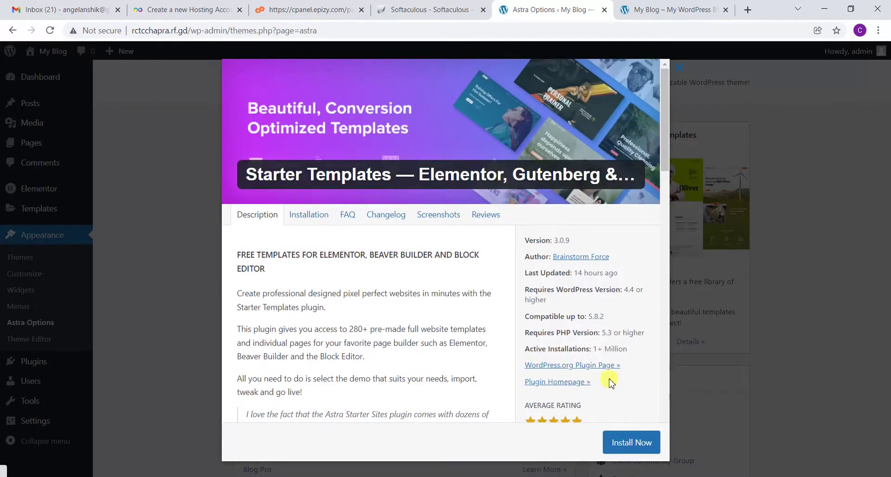
Close the advert tab and install the Starter Templates plugin from its details window.
left_click(310, 219)
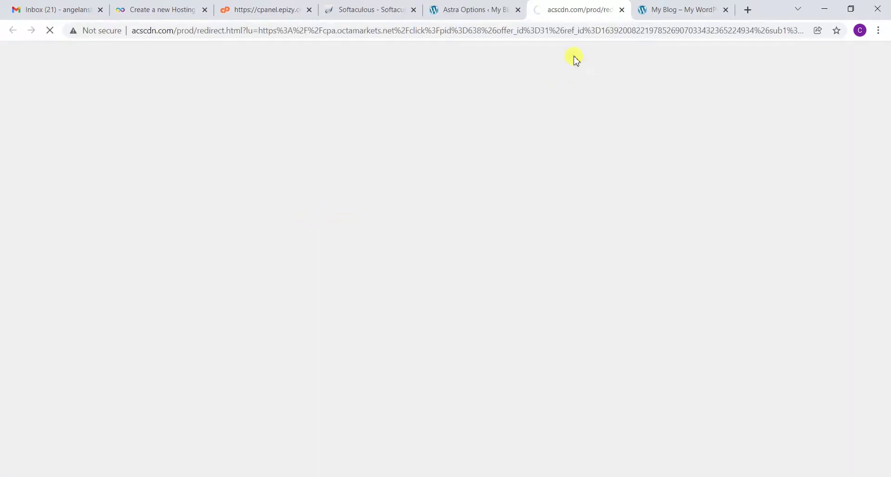
left_click(622, 9)
left_click(632, 443)
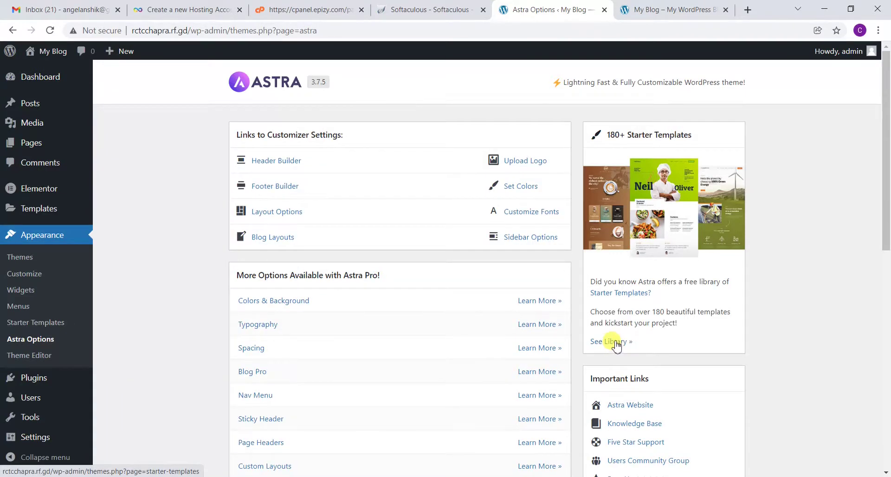
Open the Starter Templates page from the active Astra theme's details and close the advert tab that interrupts.
left_click(12, 30)
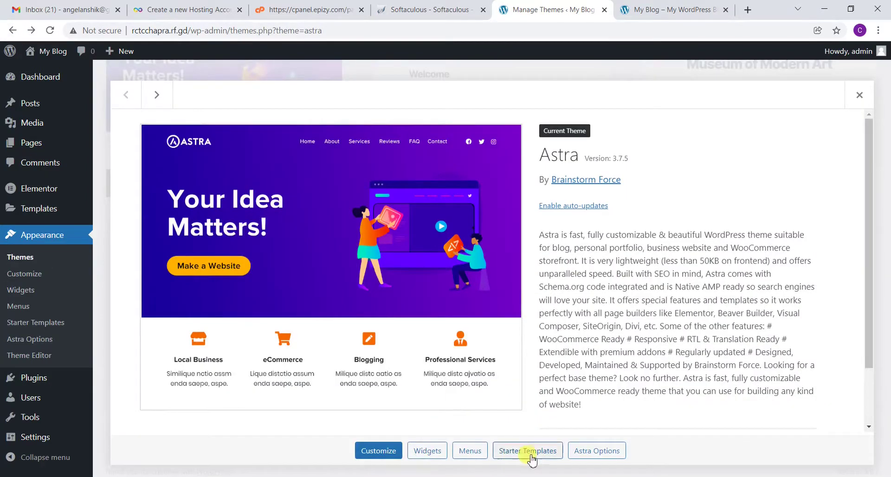
left_click(534, 458)
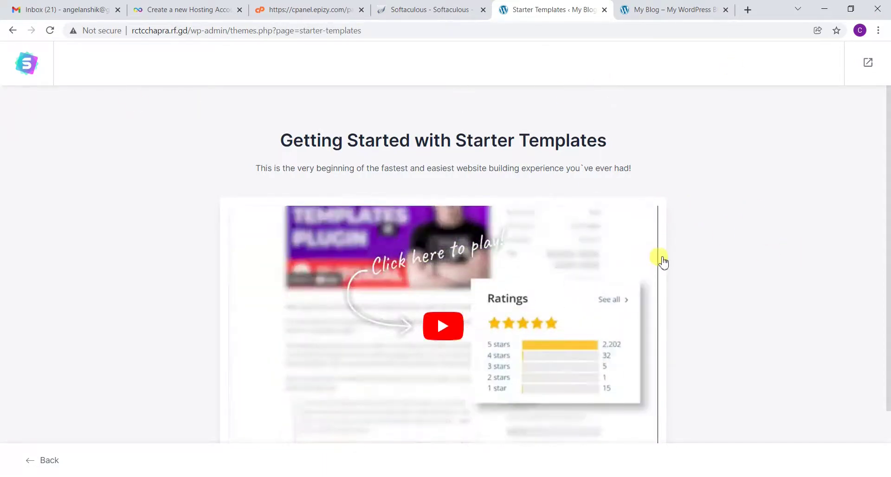
left_click(888, 264)
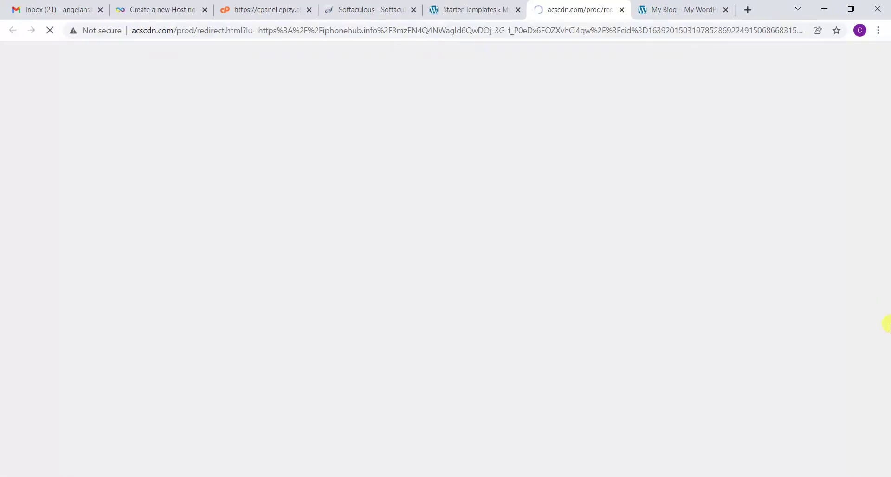
left_click(621, 10)
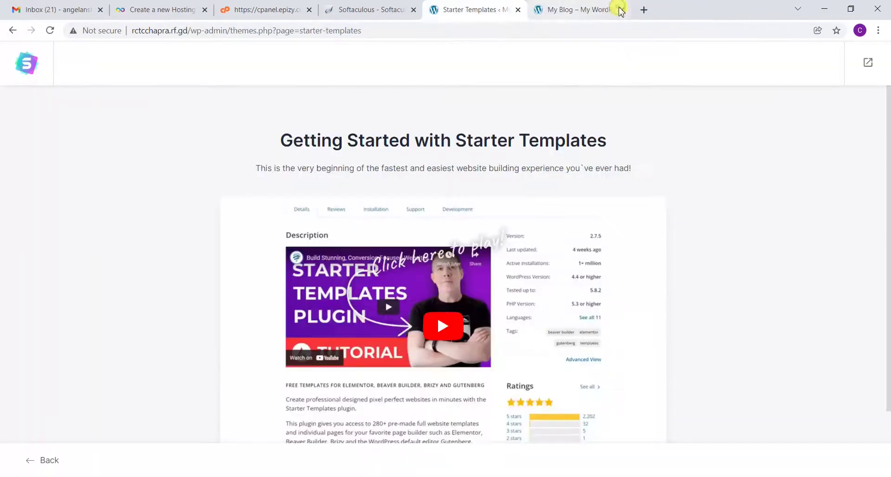
Start building the website with Starter Templates and choose Elementor as the page builder.
scroll(575, 276, "down", 2)
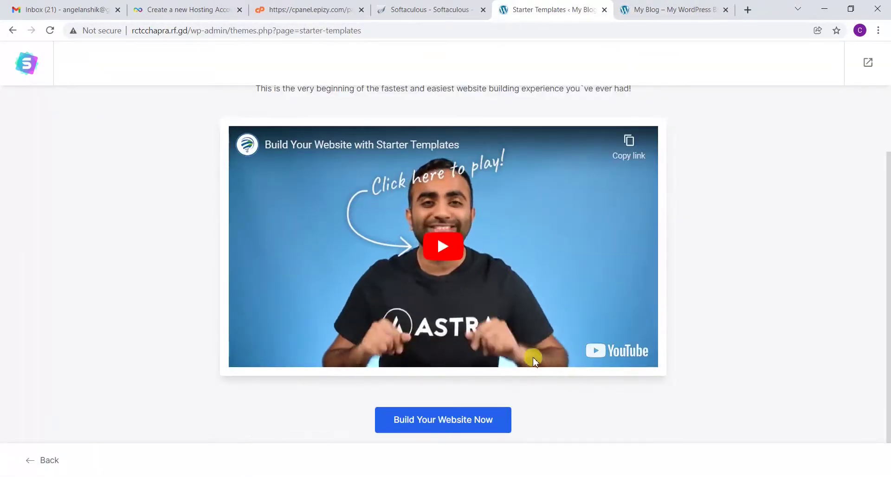
left_click(462, 425)
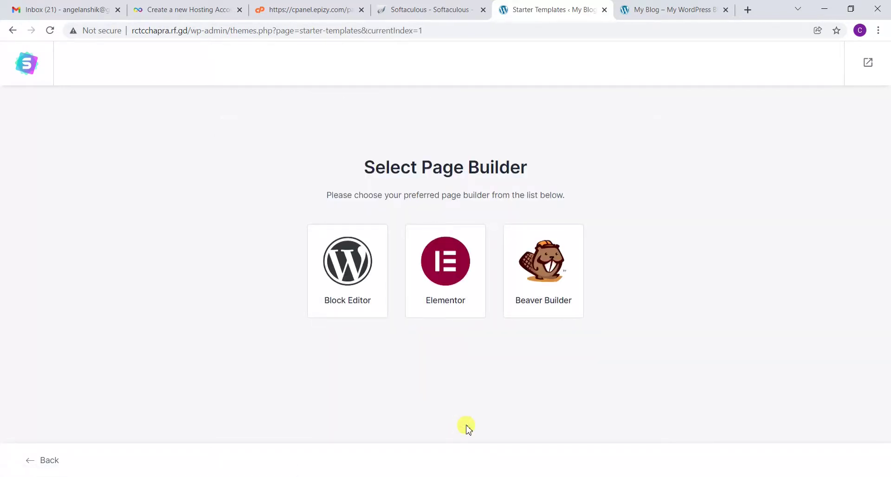
left_click(456, 304)
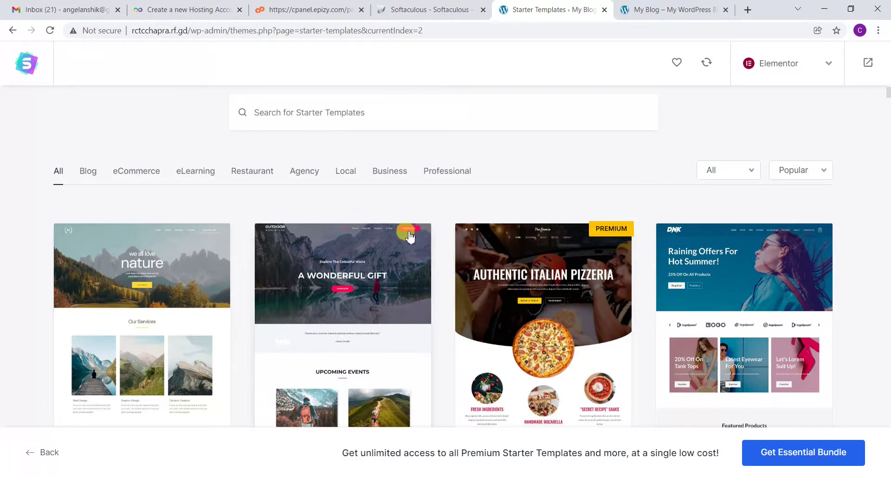
Look through the Elementor starter templates gallery for a suitable free design, as far as the Steak House row.
scroll(742, 269, "down", 3)
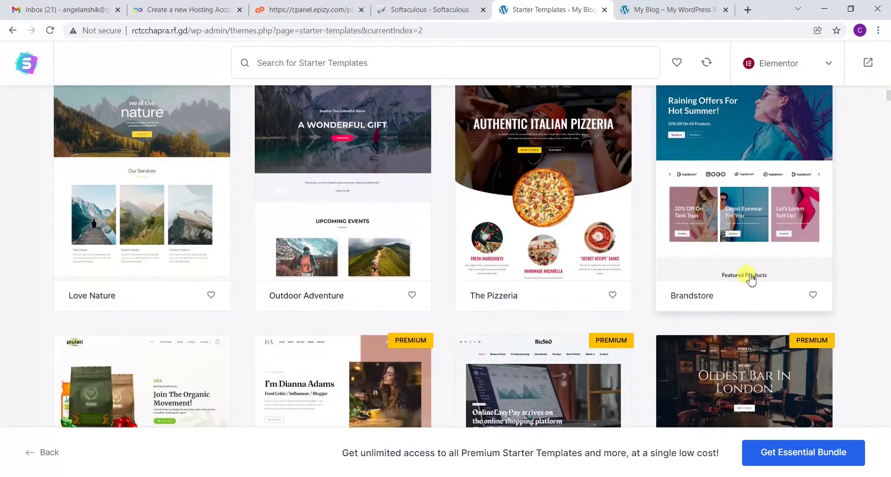
scroll(744, 285, "down", 5)
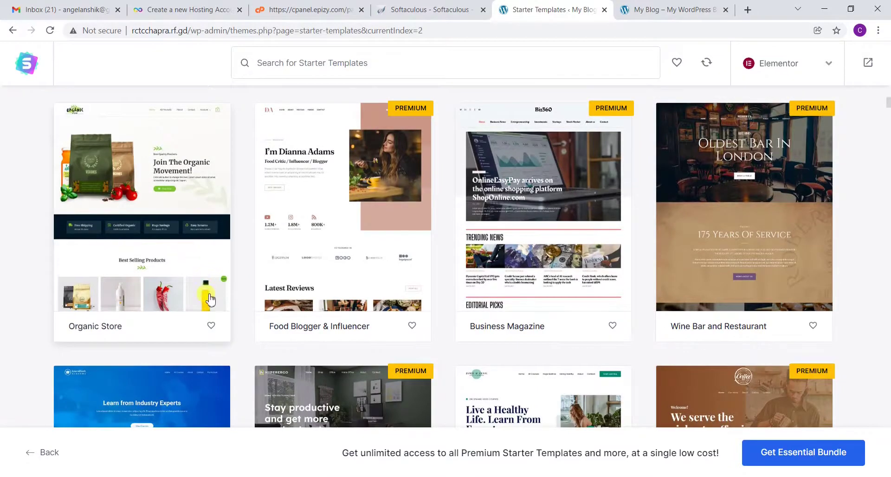
scroll(204, 301, "down", 3)
scroll(208, 304, "down", 3)
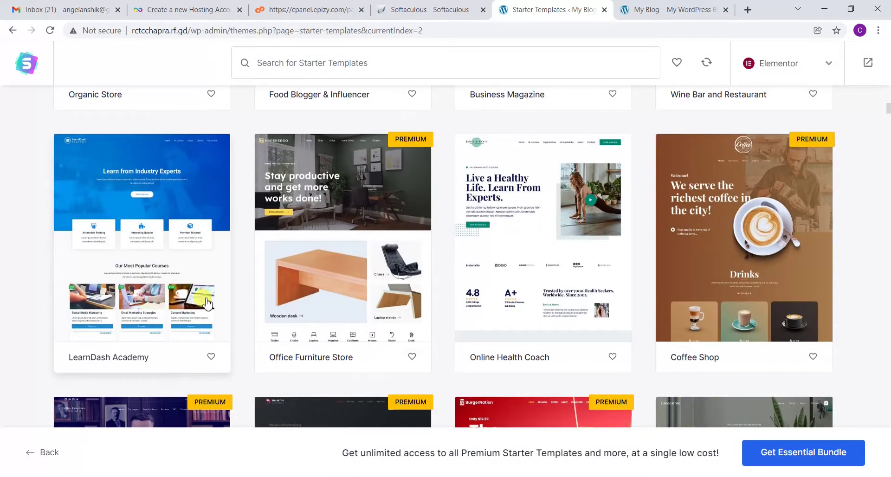
scroll(207, 304, "down", 3)
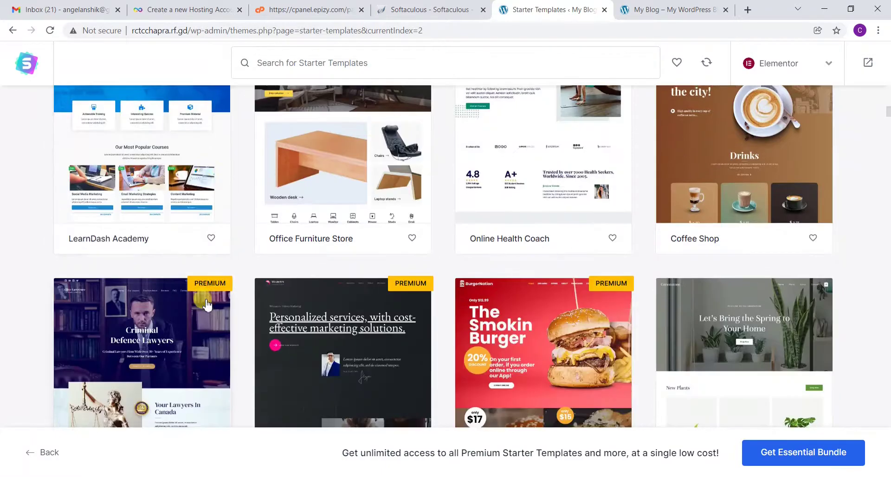
scroll(207, 305, "down", 3)
scroll(205, 302, "down", 2)
scroll(831, 200, "down", 3)
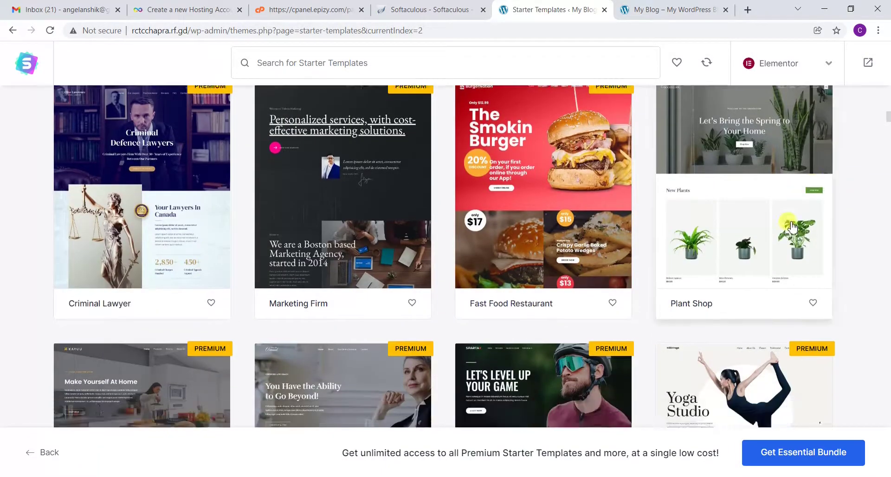
scroll(412, 294, "down", 4)
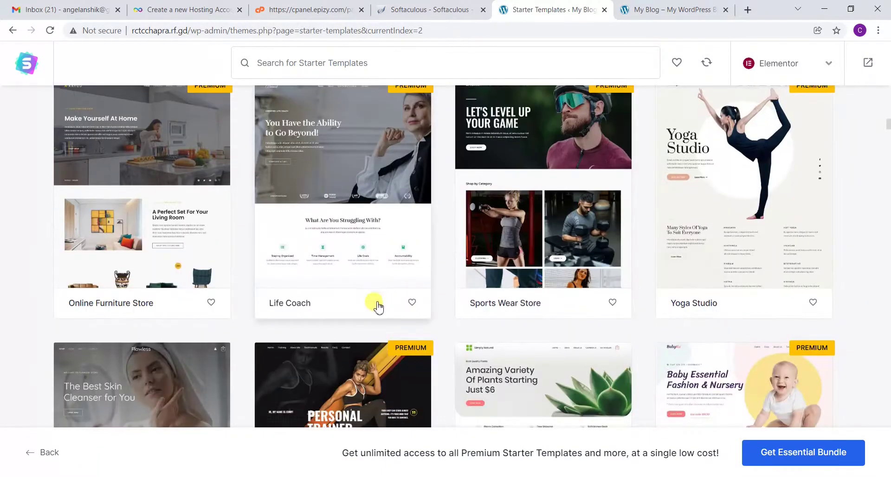
scroll(362, 320, "down", 2)
scroll(285, 344, "down", 5)
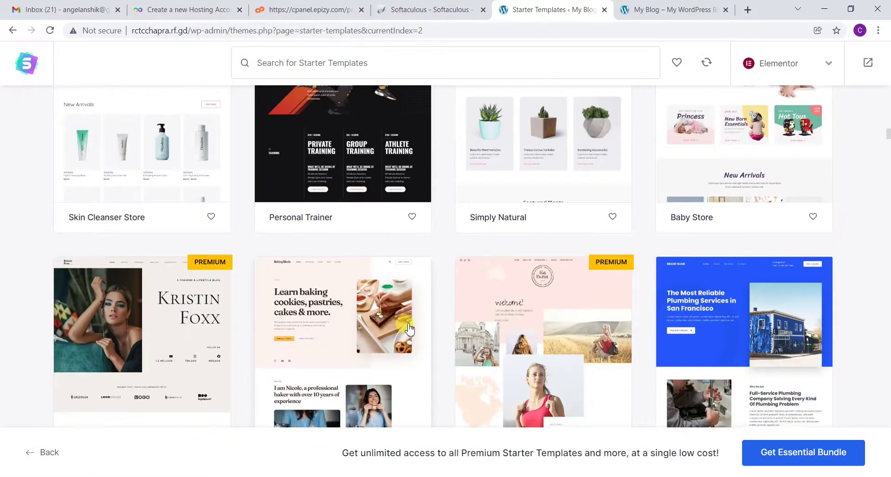
scroll(408, 329, "down", 3)
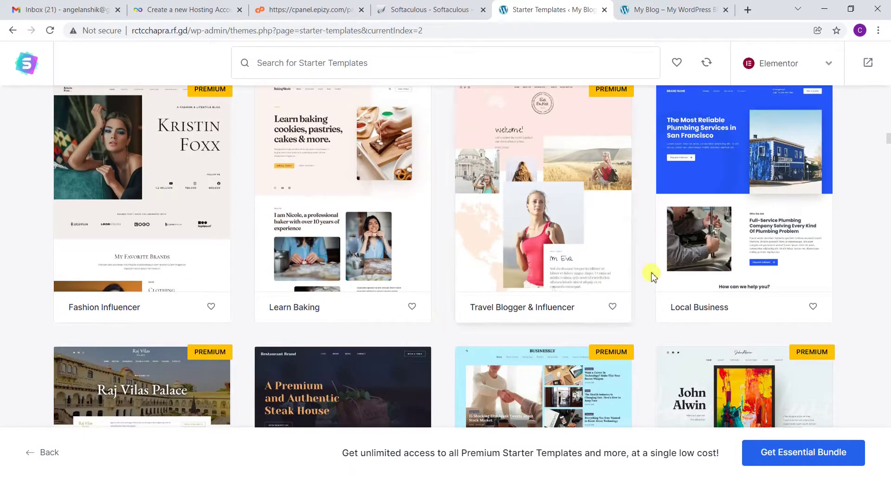
scroll(645, 325, "down", 2)
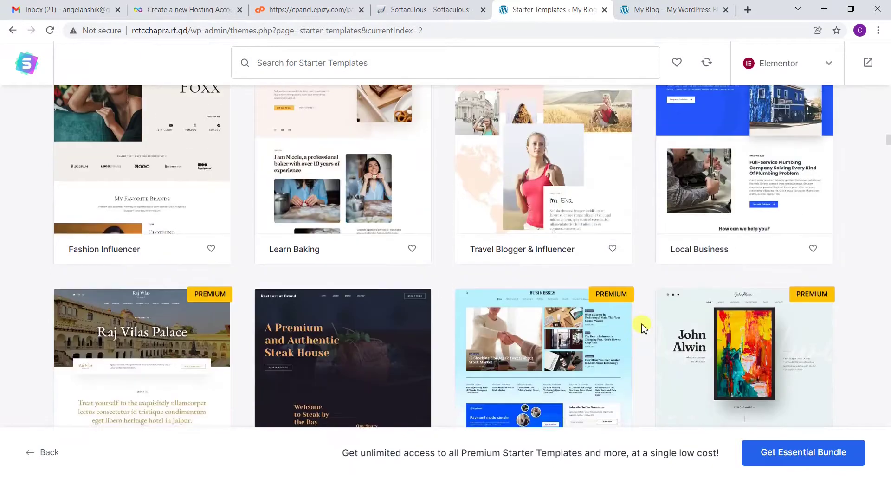
scroll(541, 343, "down", 1)
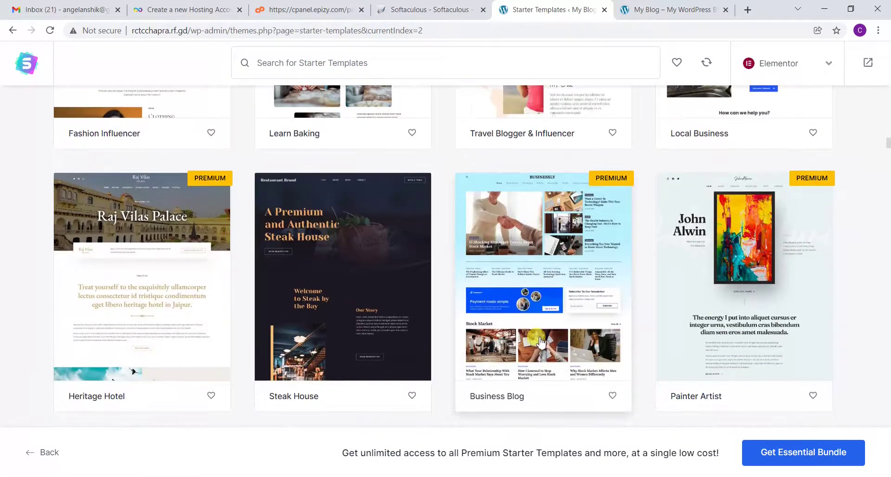
scroll(539, 341, "down", 1)
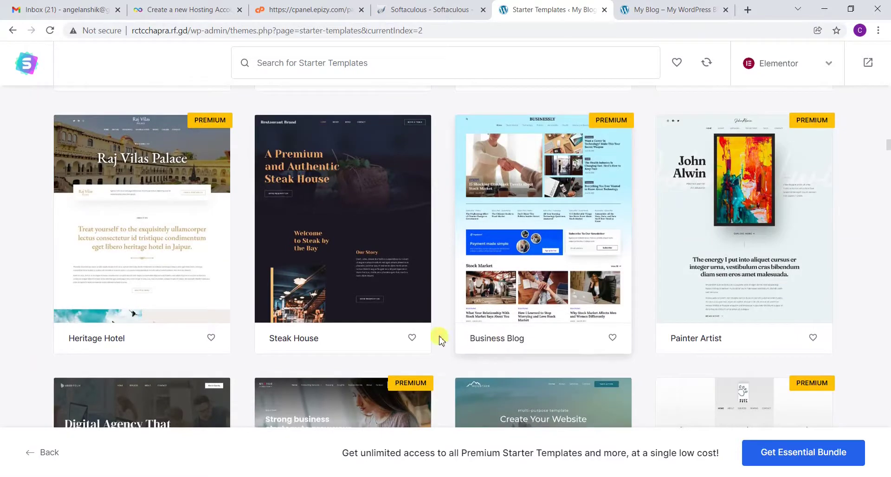
Open the preview of the Steak House template and examine its home page from top to bottom.
left_click(340, 255)
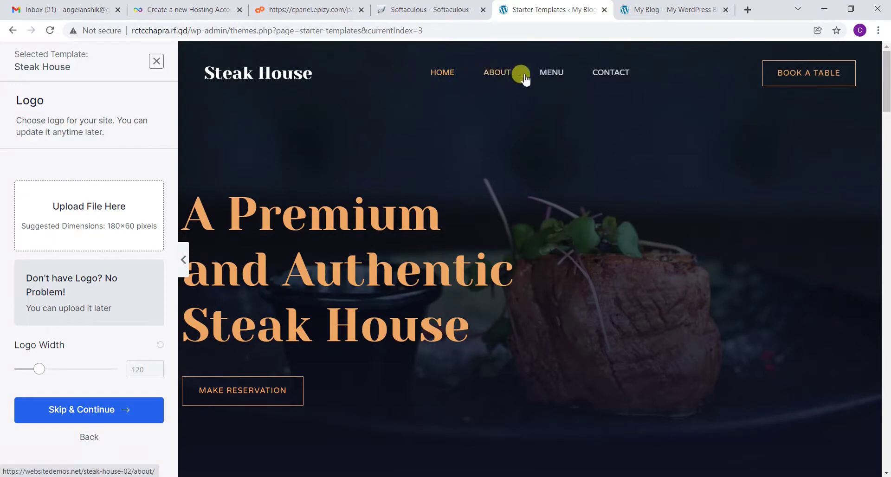
scroll(603, 154, "down", 10)
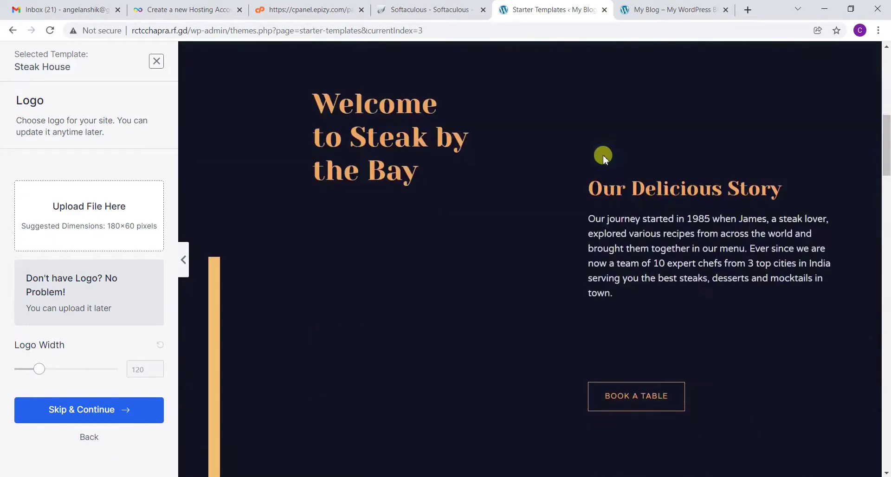
scroll(603, 156, "down", 15)
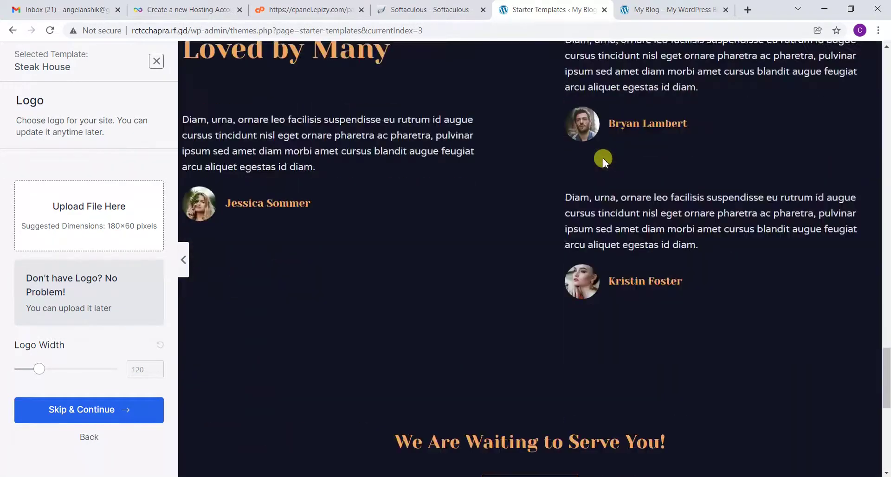
scroll(604, 158, "up", 20)
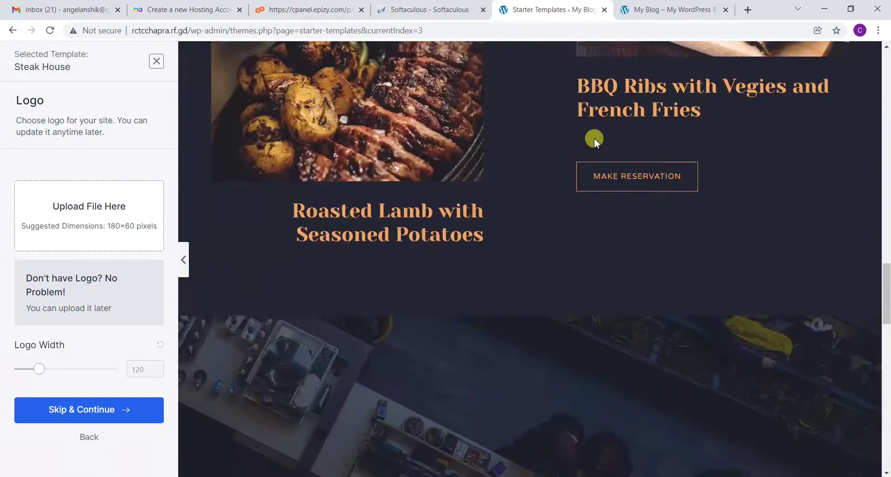
scroll(506, 120, "up", 3)
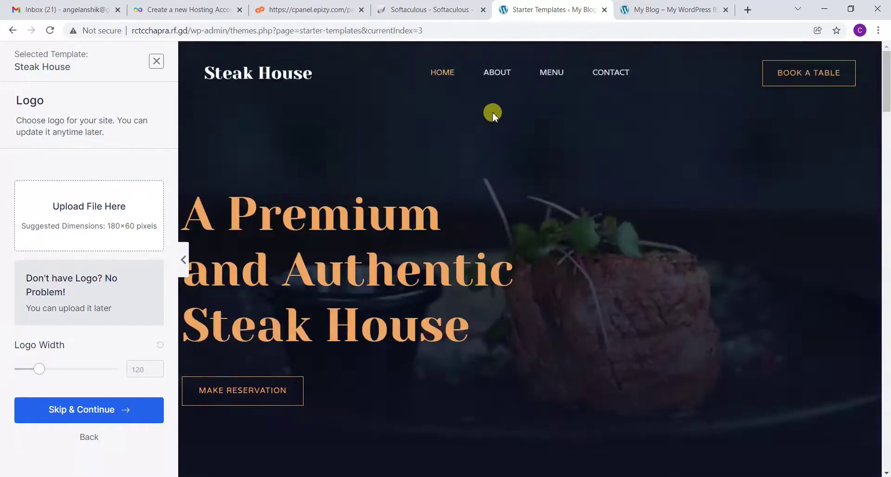
Examine the About, Menu and Contact pages in the Steak House template preview.
left_click(497, 73)
scroll(531, 212, "down", 15)
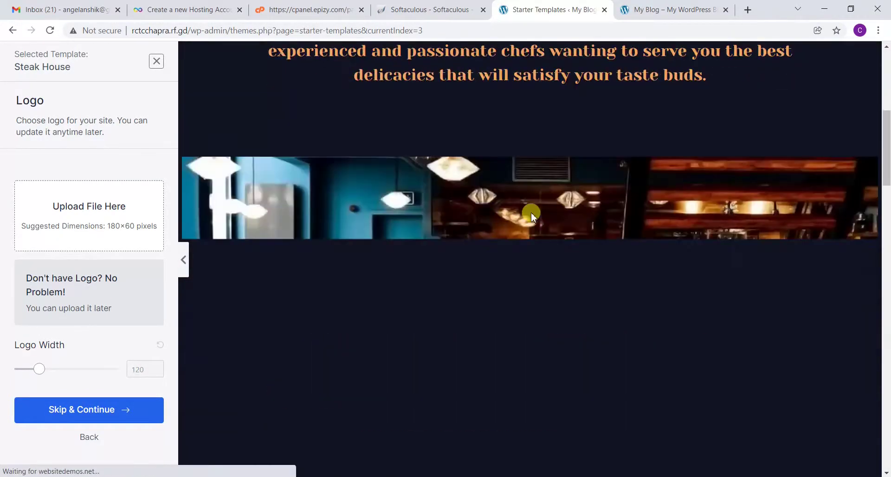
scroll(533, 209, "up", 15)
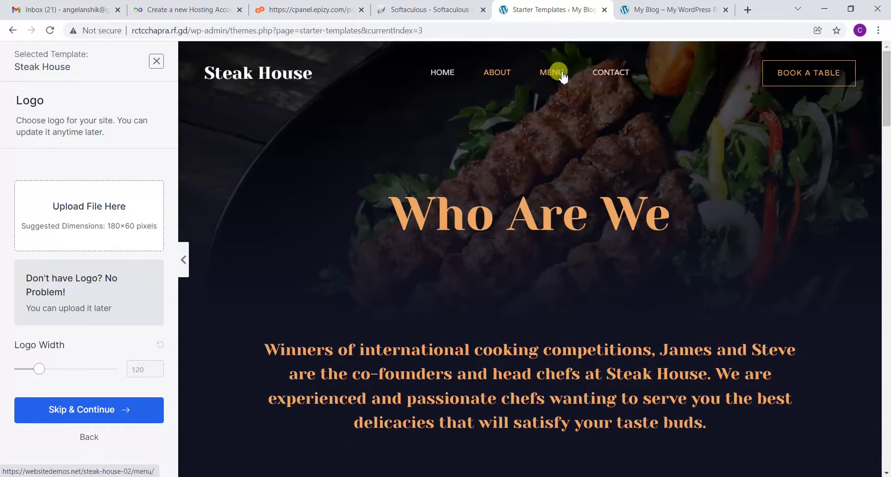
left_click(553, 73)
scroll(572, 181, "down", 9)
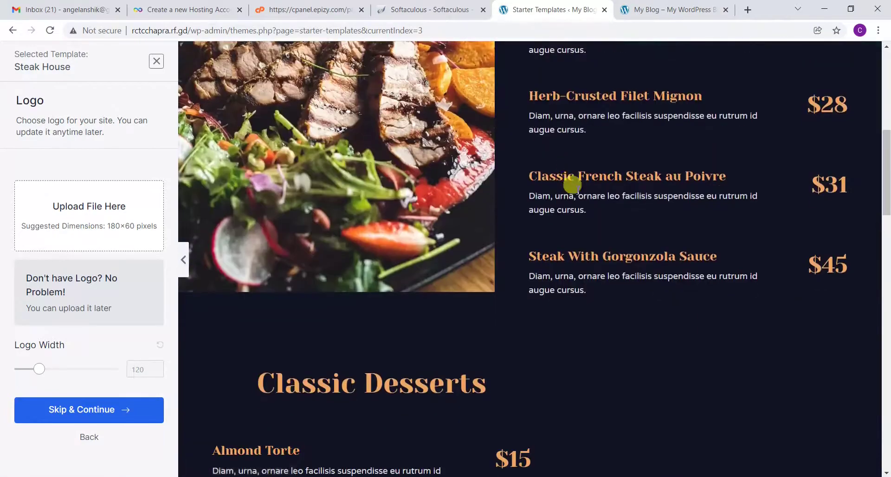
scroll(574, 181, "down", 6)
scroll(568, 167, "up", 15)
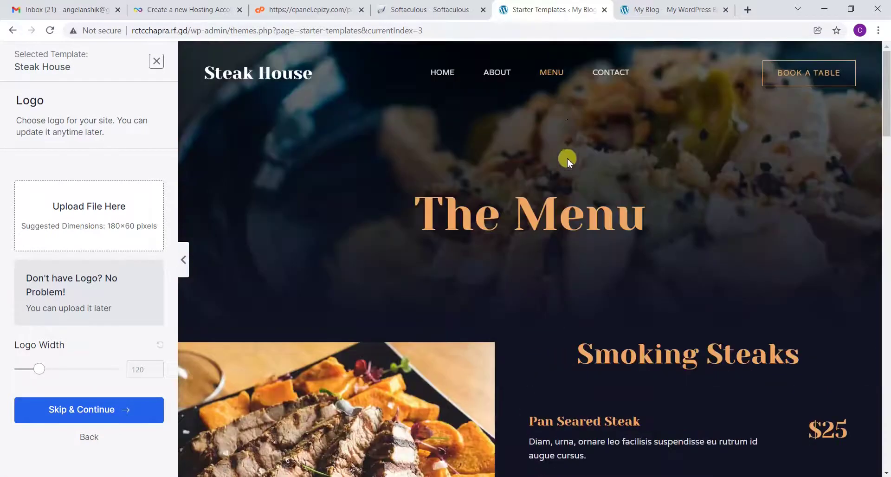
left_click(603, 74)
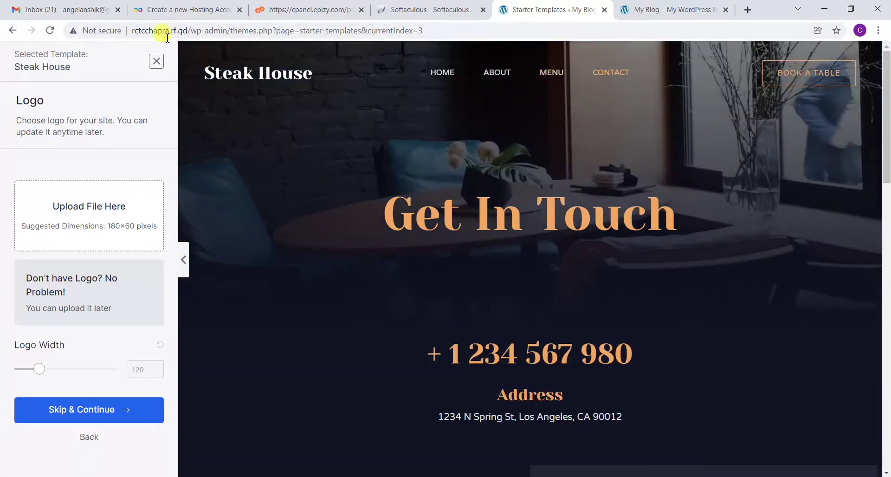
Leave the Steak House template preview and return to the templates gallery.
left_click(12, 30)
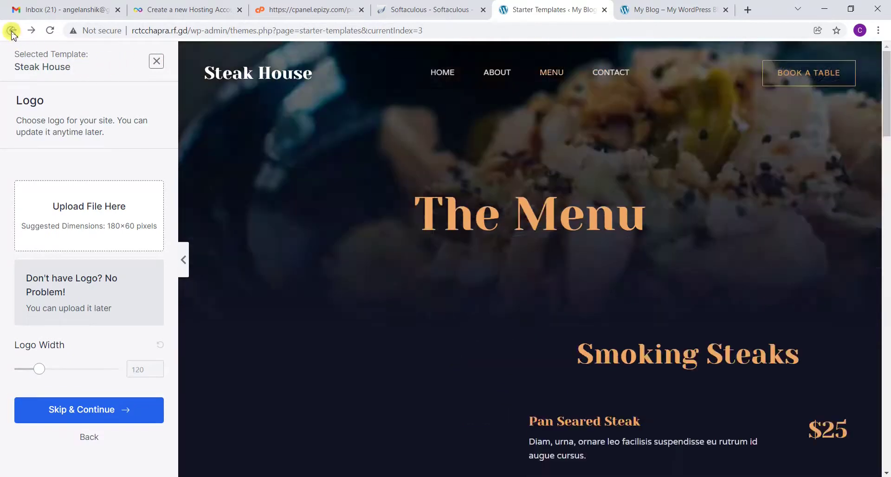
left_click(12, 31)
left_click(14, 34)
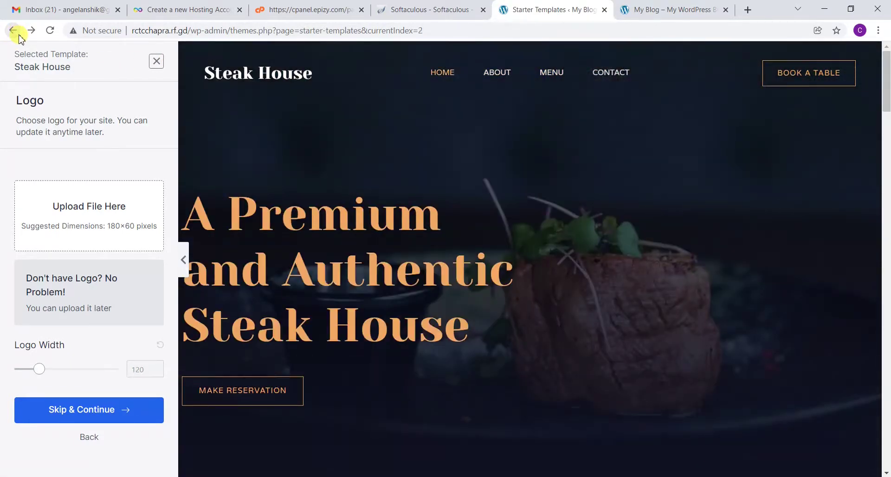
left_click(12, 32)
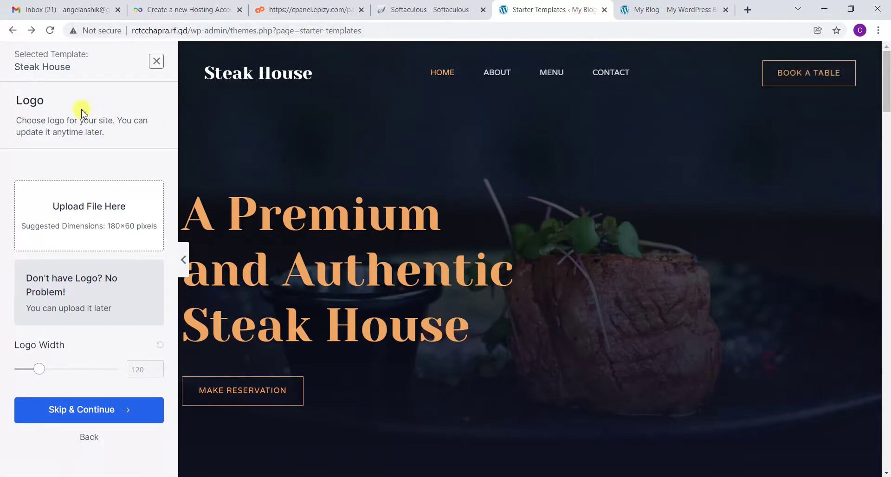
left_click(156, 61)
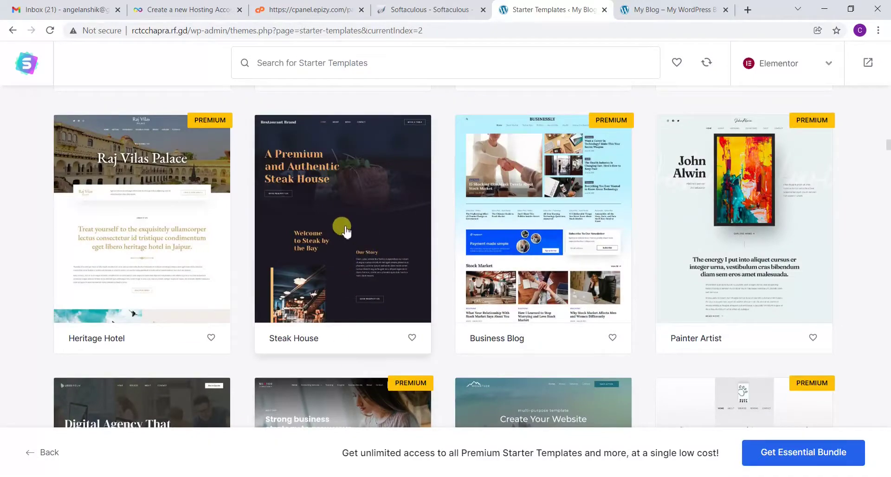
Look further through the starter templates gallery for a suitable free design, from the Steak House row to the Online Courses row.
scroll(348, 237, "down", 4)
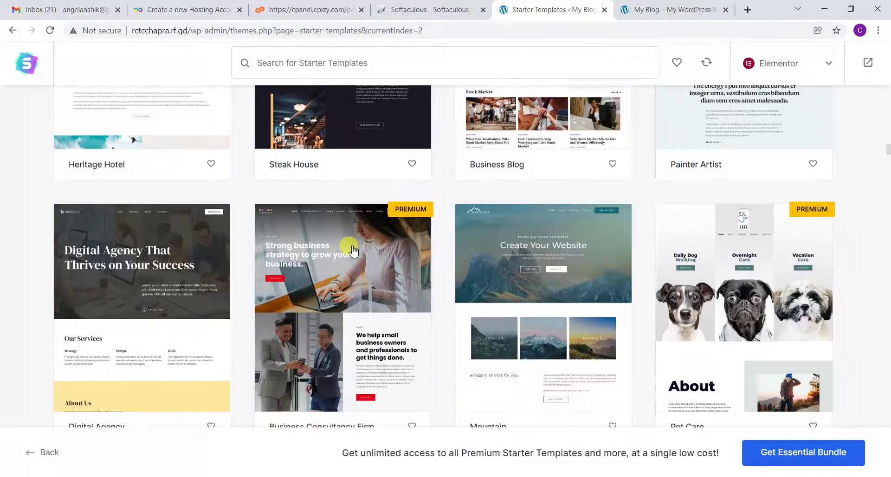
scroll(589, 276, "down", 4)
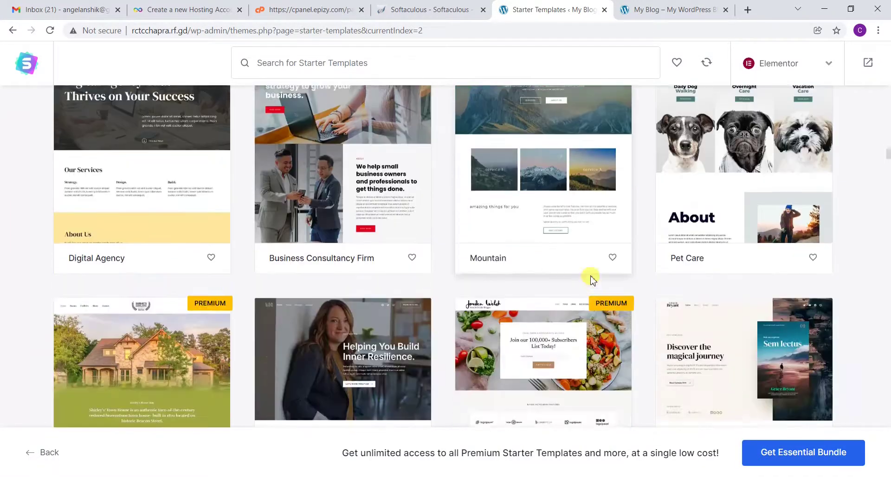
scroll(591, 280, "down", 1)
scroll(591, 279, "down", 5)
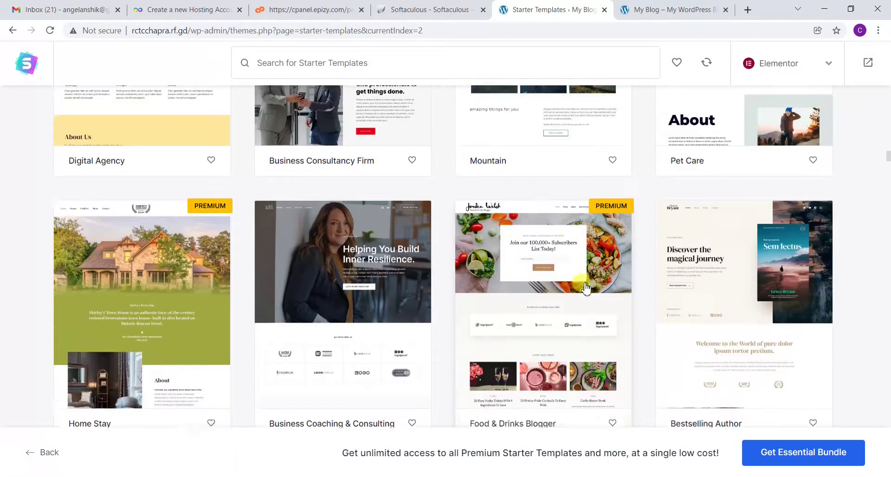
scroll(587, 288, "down", 2)
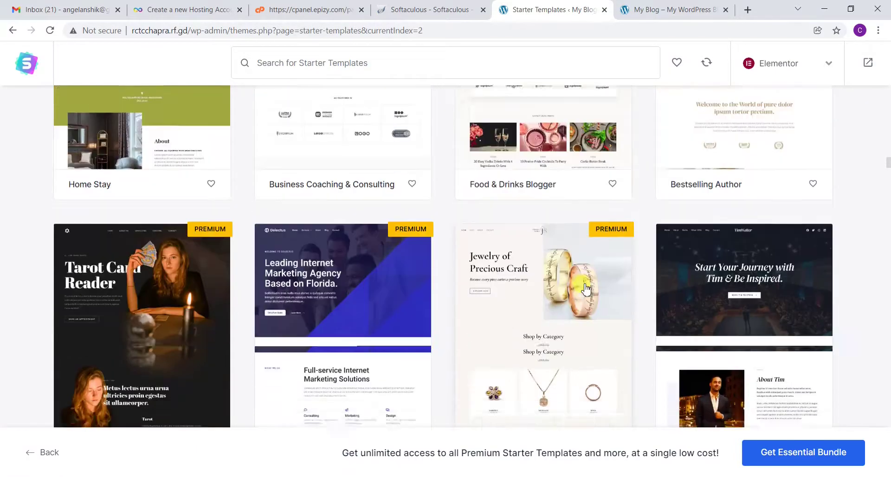
scroll(586, 289, "down", 3)
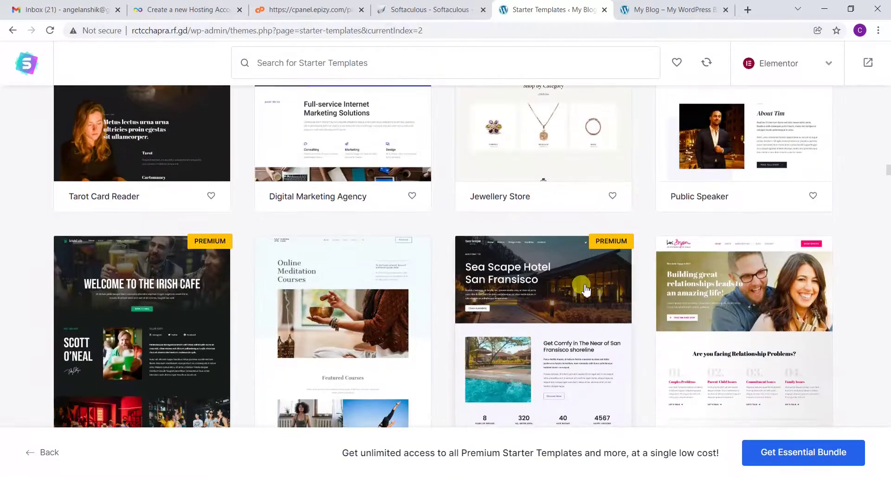
scroll(586, 288, "down", 4)
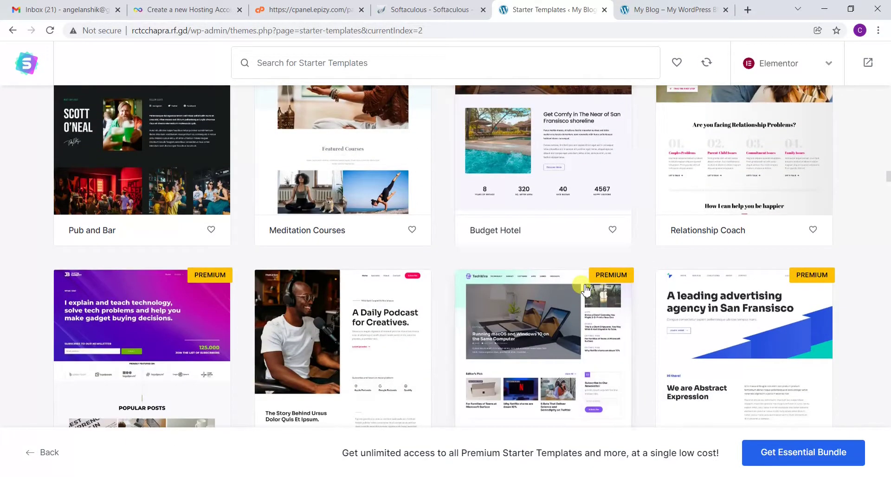
scroll(586, 289, "down", 2)
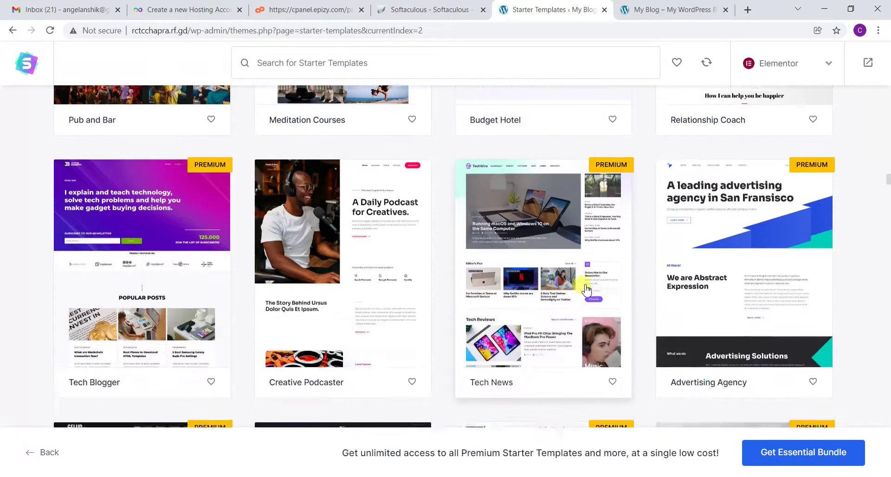
scroll(586, 288, "down", 2)
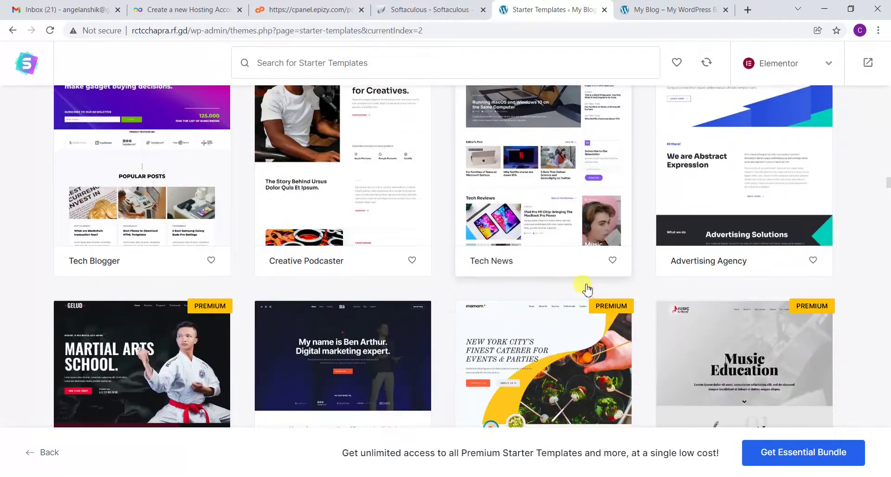
scroll(586, 289, "down", 1)
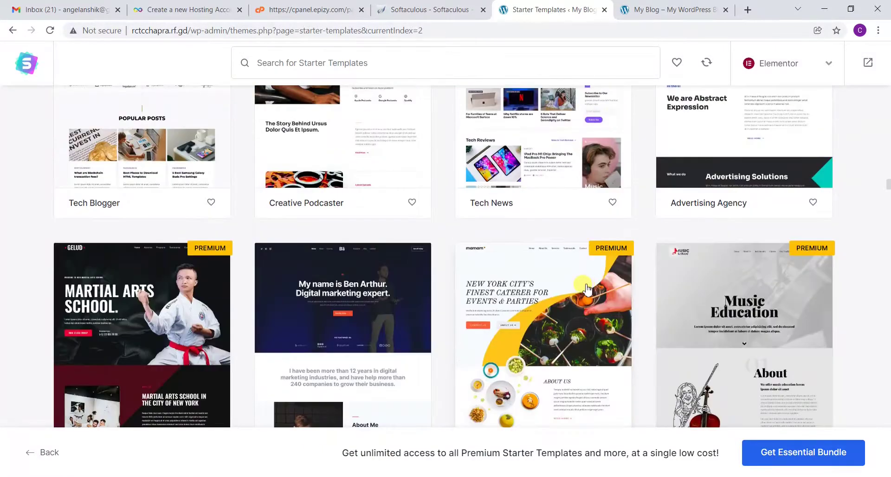
scroll(586, 289, "down", 1)
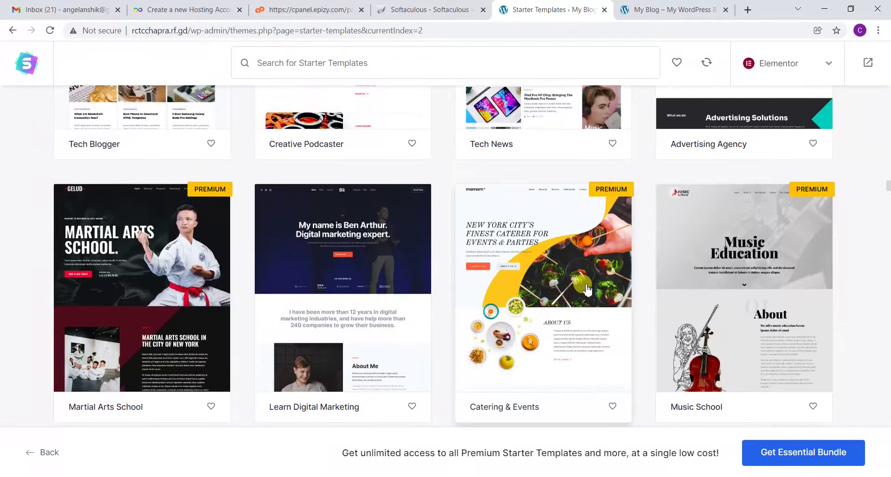
scroll(586, 289, "down", 1)
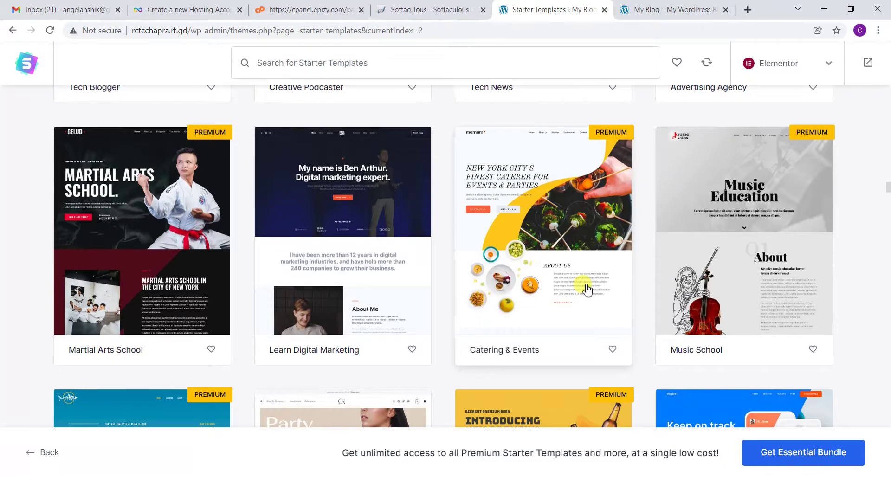
scroll(587, 289, "down", 2)
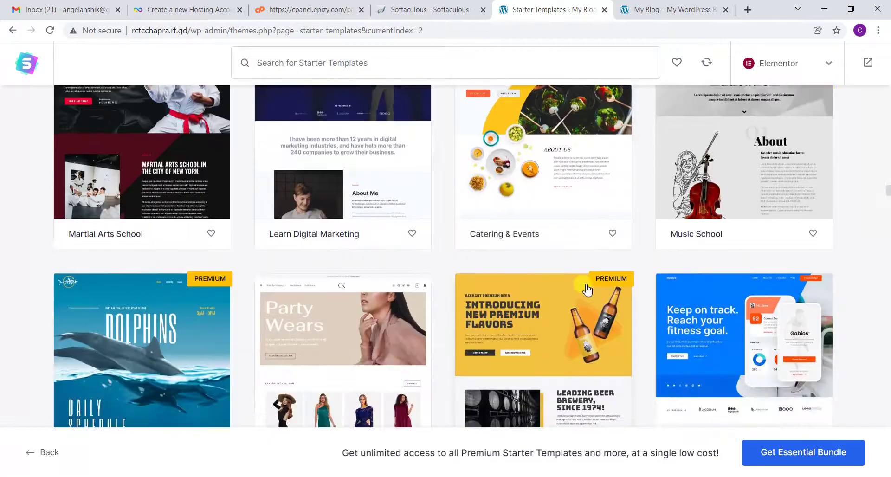
scroll(587, 289, "down", 3)
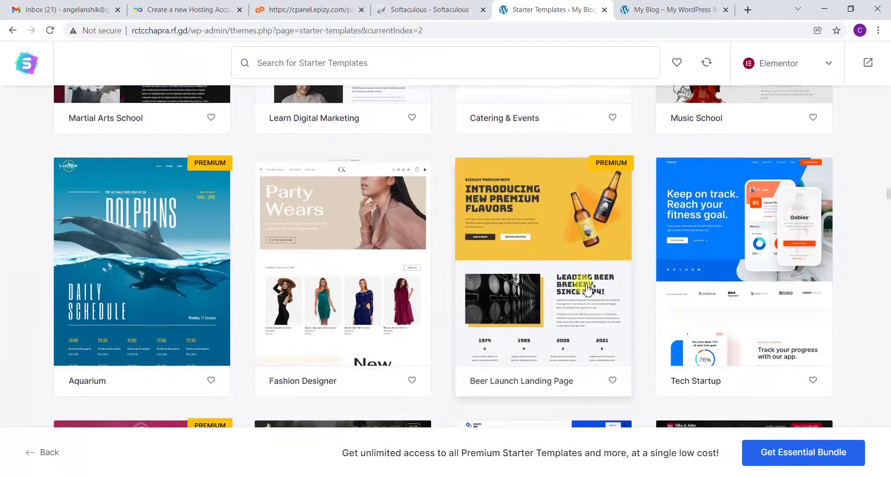
scroll(587, 289, "down", 1)
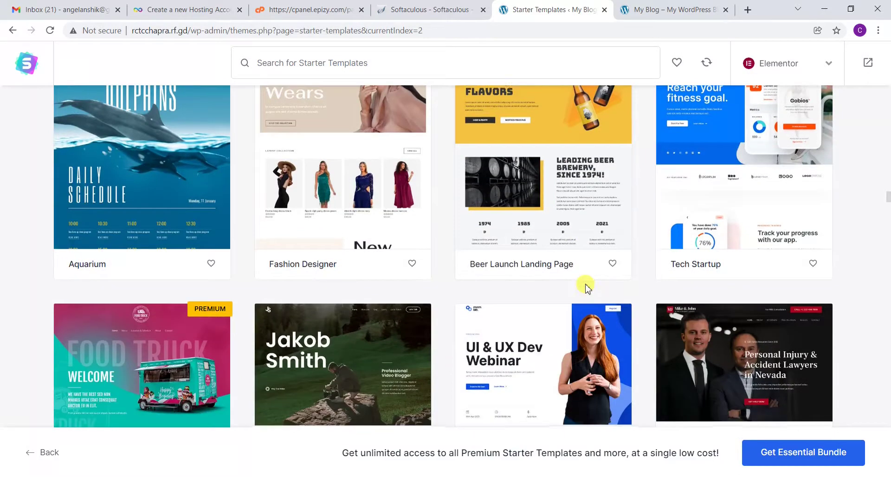
scroll(587, 289, "down", 1)
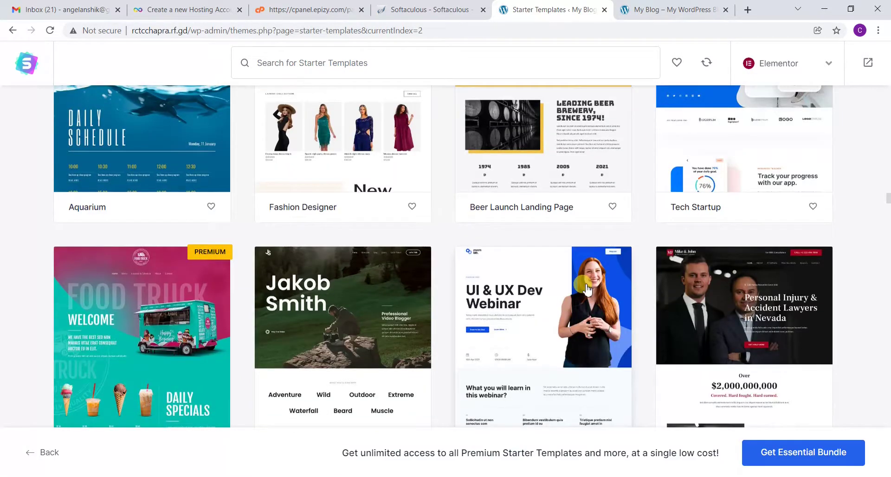
scroll(587, 289, "down", 1)
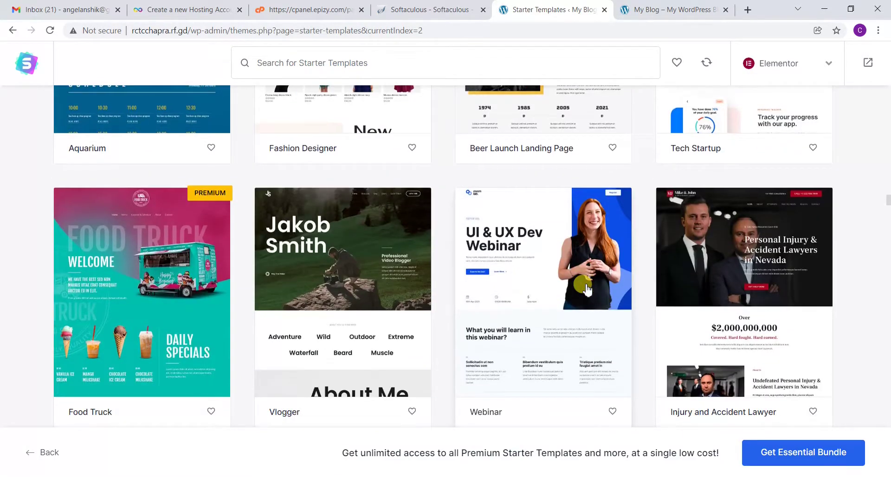
scroll(587, 289, "down", 1)
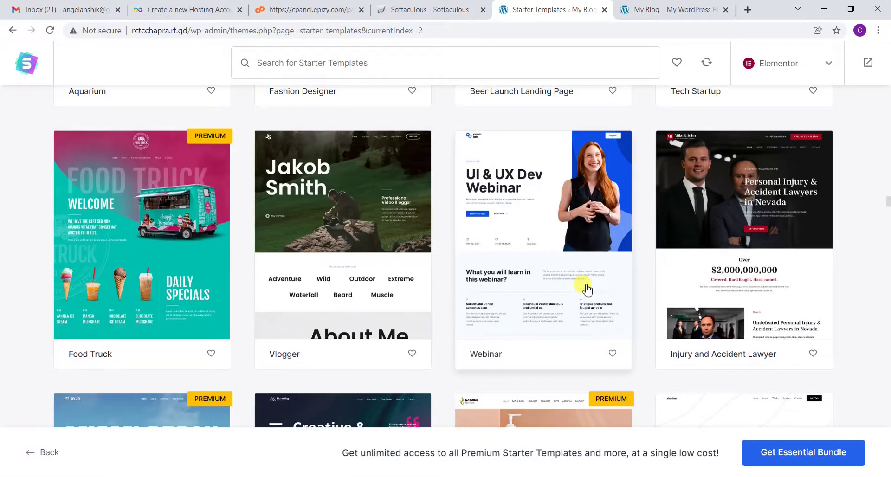
scroll(587, 289, "down", 3)
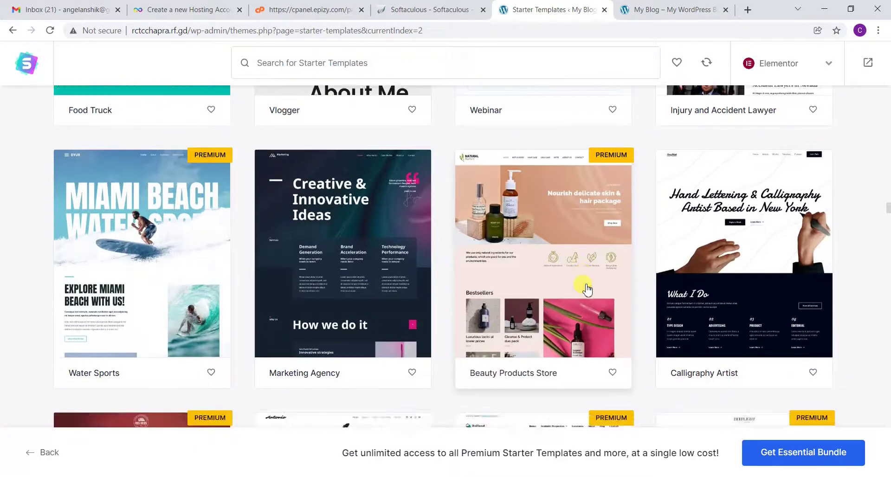
scroll(587, 290, "down", 3)
scroll(587, 290, "down", 5)
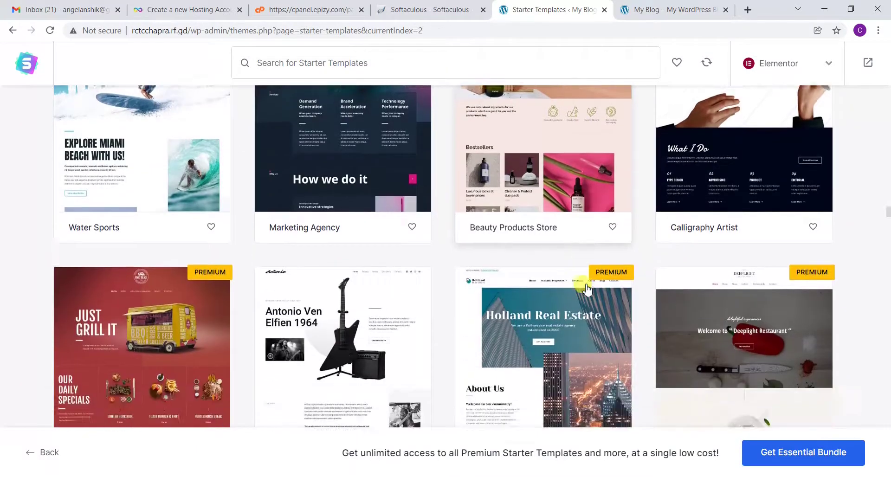
scroll(588, 290, "down", 2)
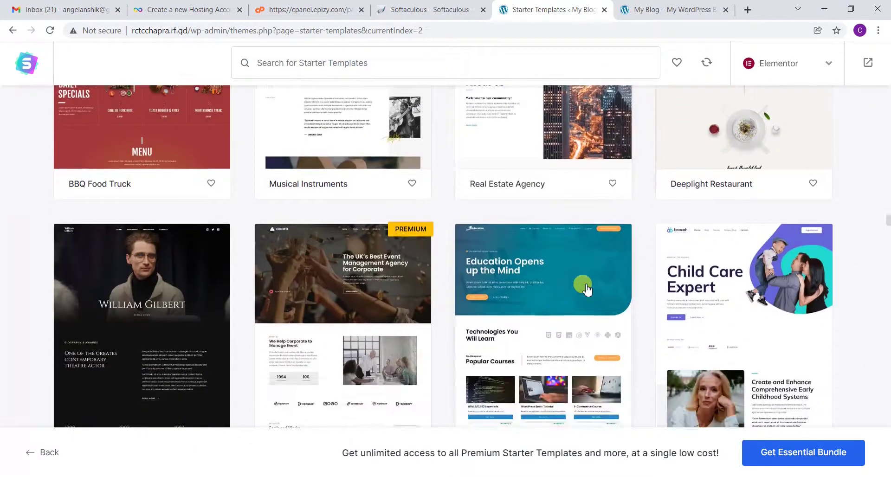
scroll(588, 289, "down", 2)
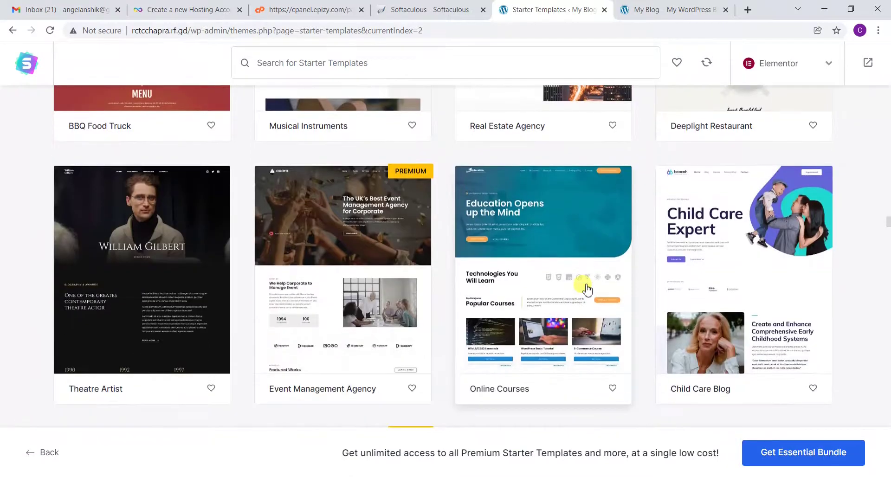
Open the preview of the Online Courses template and examine its home page from top to bottom.
left_click(544, 240)
left_click(559, 261)
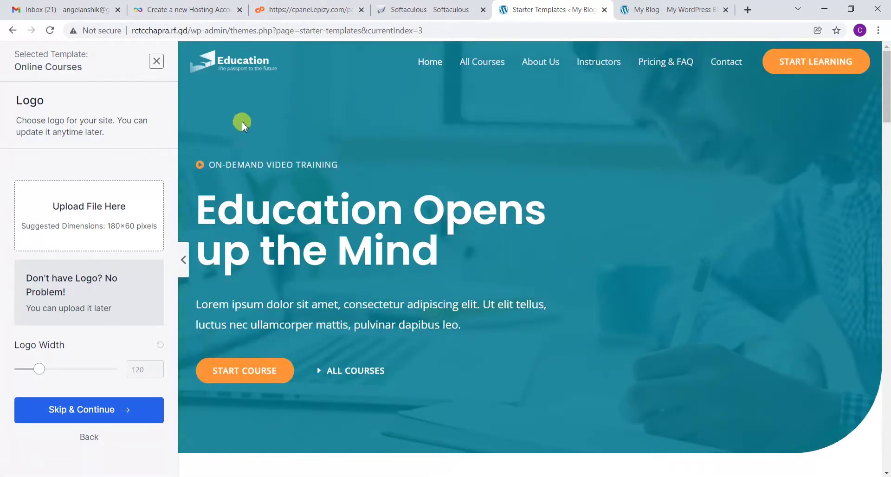
scroll(518, 112, "down", 15)
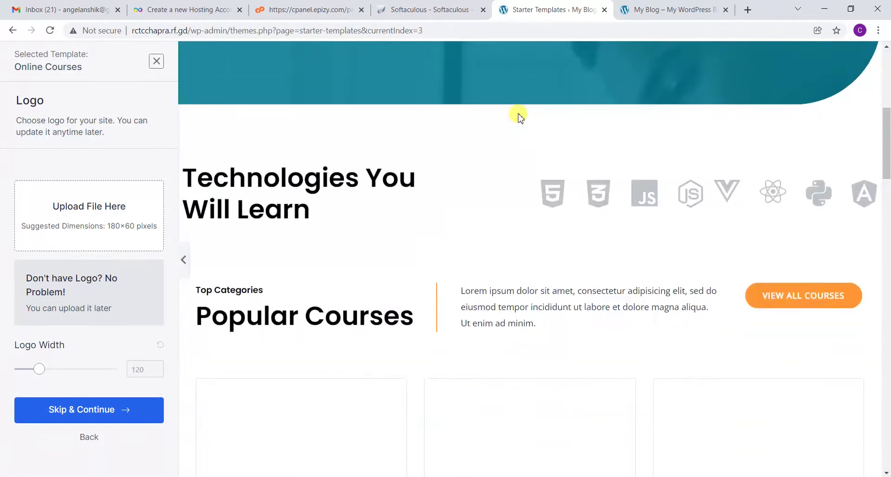
scroll(520, 122, "down", 20)
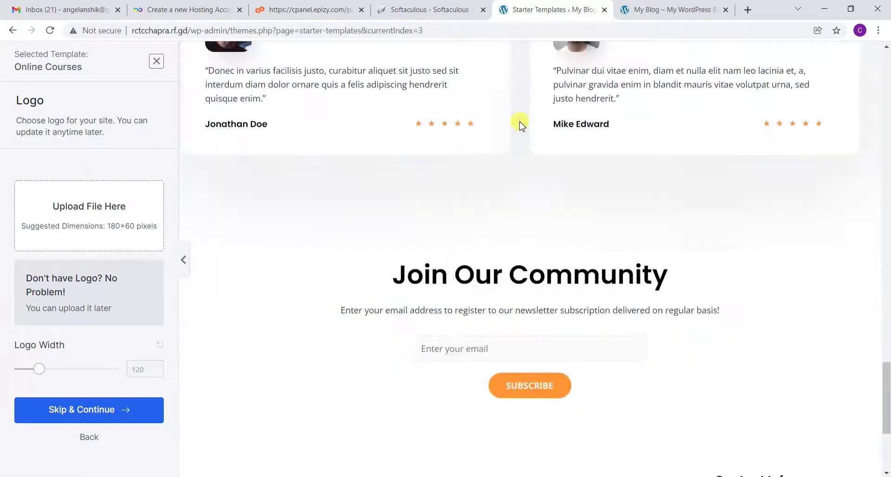
scroll(521, 123, "up", 20)
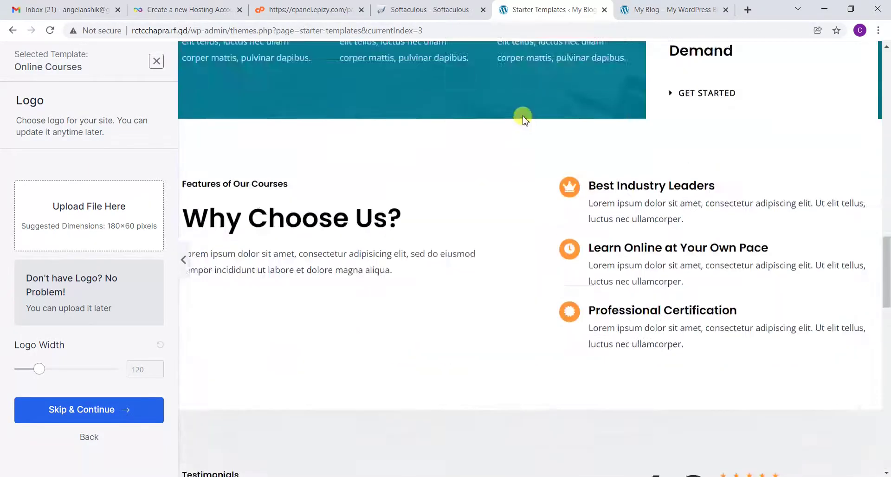
scroll(523, 115, "up", 1)
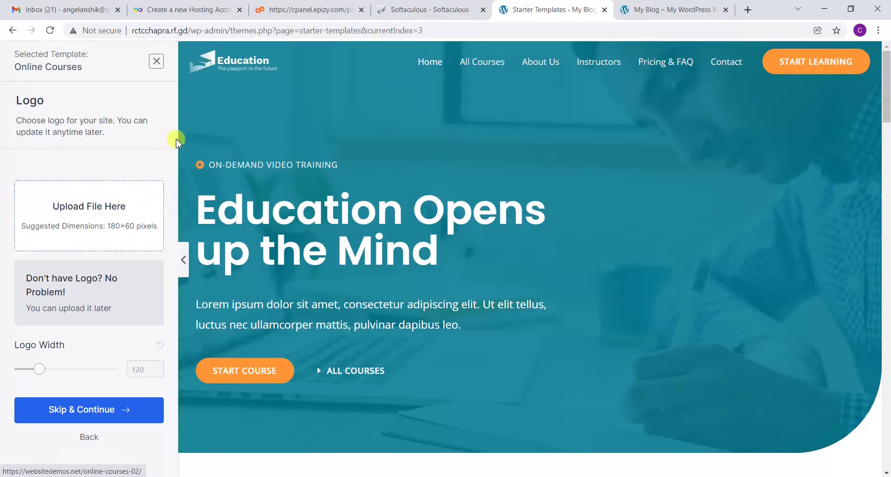
Skip the logo upload and accept the default colors and the default Poppins / Open Sans fonts for the Online Courses template.
left_click(100, 414)
scroll(123, 394, "down", 1)
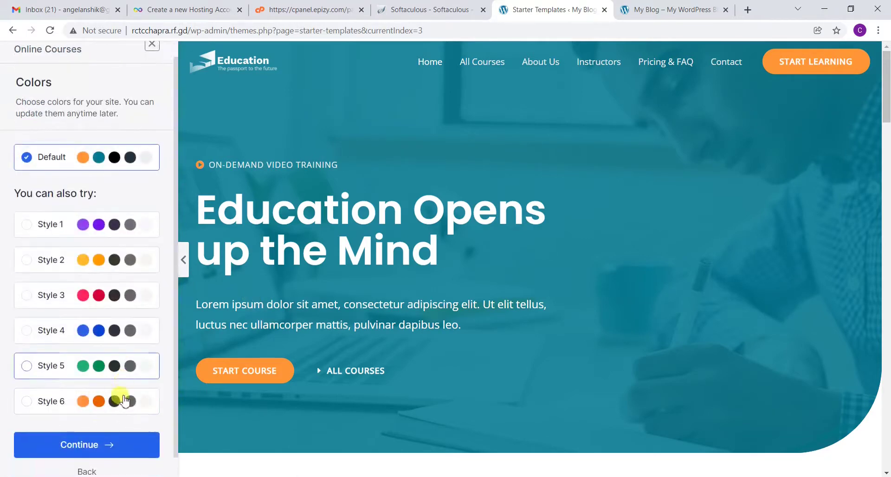
left_click(109, 422)
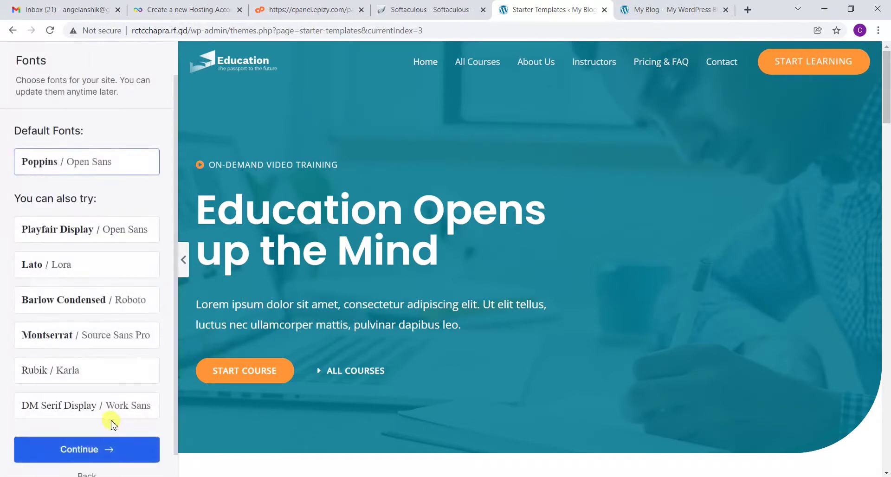
scroll(120, 416, "down", 1)
scroll(119, 416, "down", 1)
left_click(100, 424)
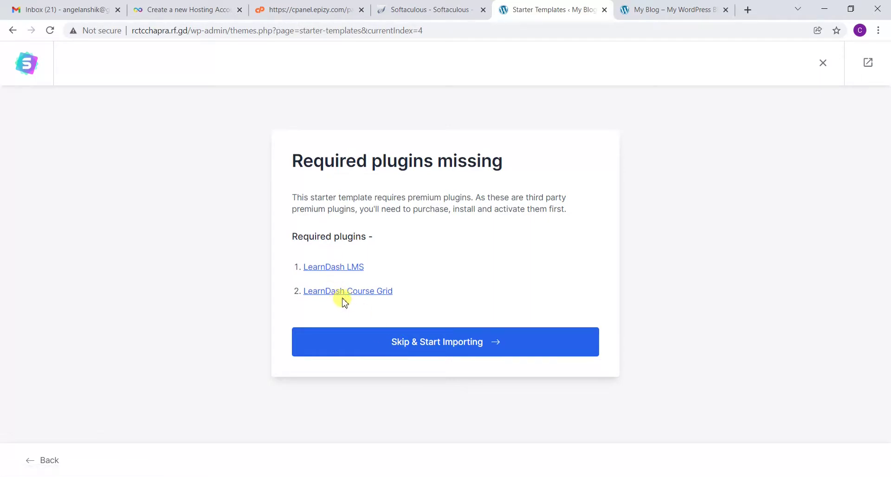
Open and close the LearnDash LMS plugin page, and skip the required premium plugins to proceed with importing.
left_click(337, 268)
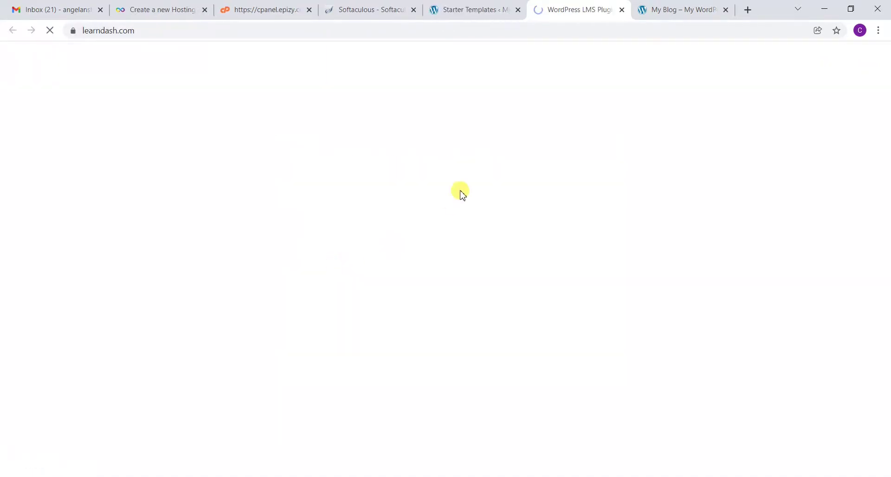
left_click(622, 11)
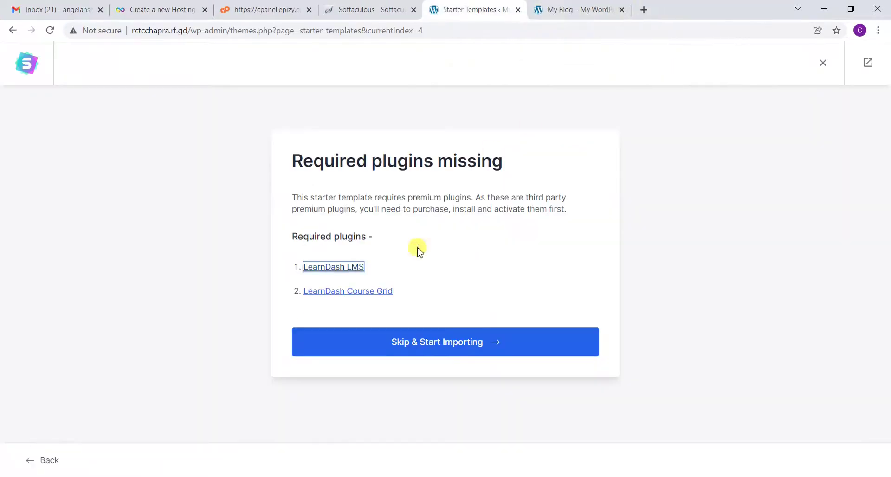
left_click(419, 342)
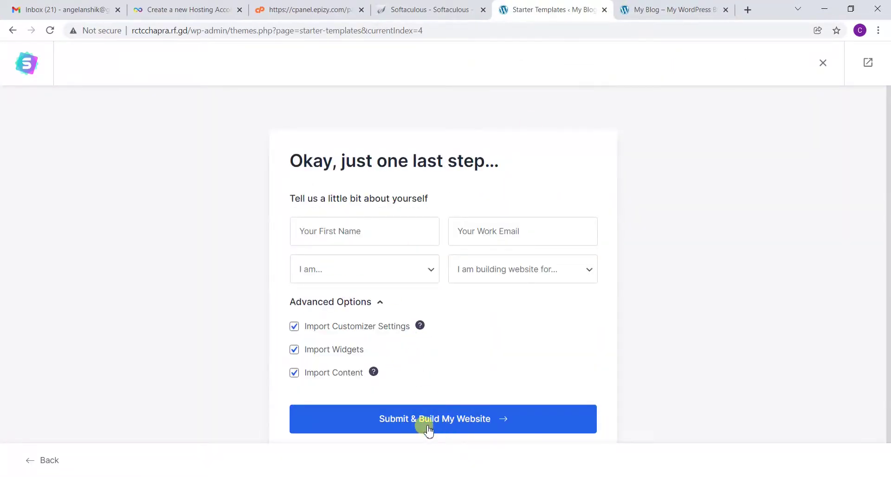
Fill in the first name and work email on the final import form.
left_click(380, 222)
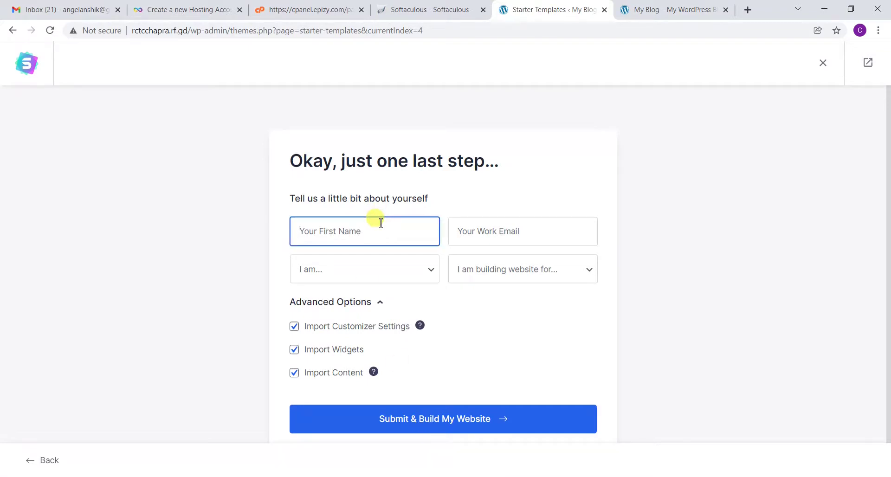
type("Shrivastava")
left_click(467, 228)
left_click(493, 261)
Set the experience level to Beginner and the website purpose to Myself/My Company, and submit the form to build the website.
left_click(416, 274)
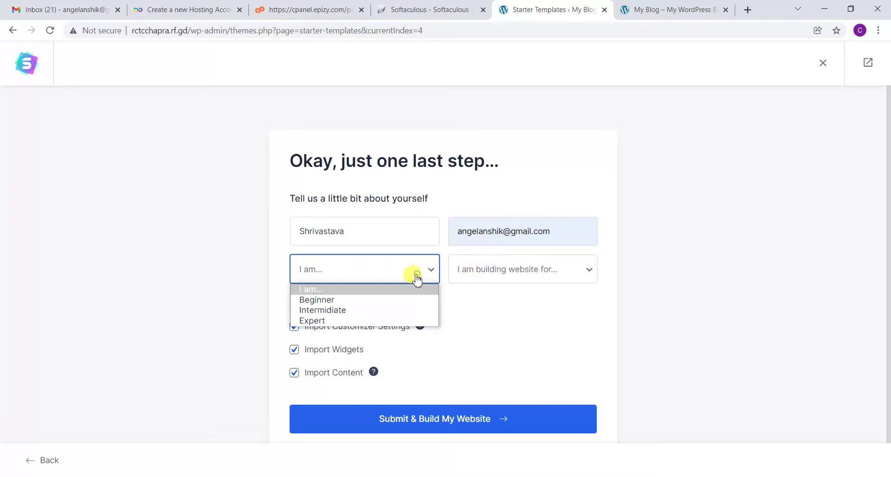
left_click(409, 301)
left_click(497, 275)
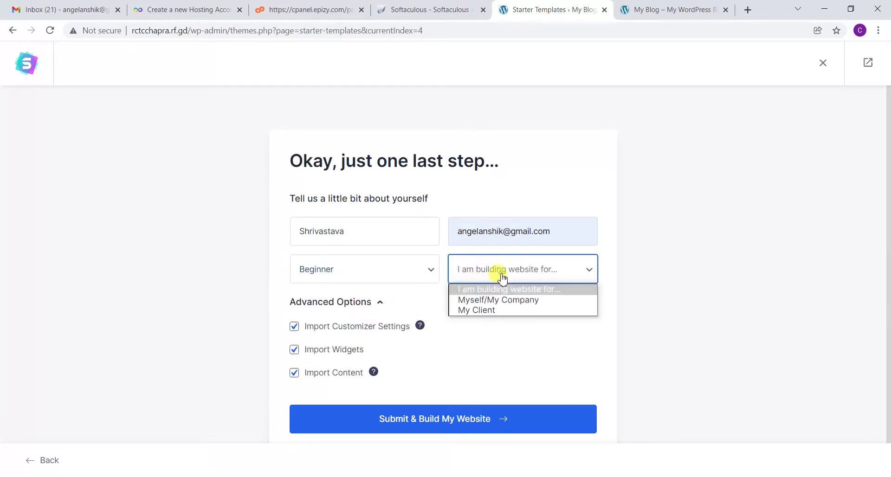
left_click(466, 300)
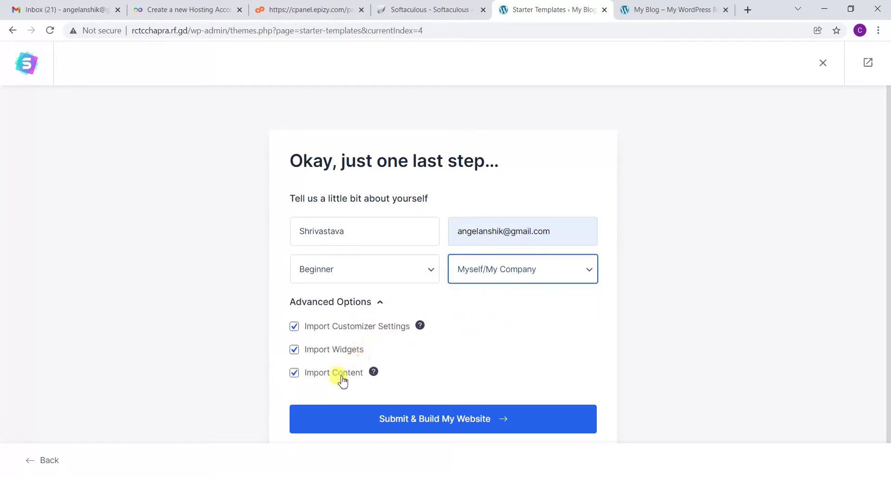
left_click(434, 418)
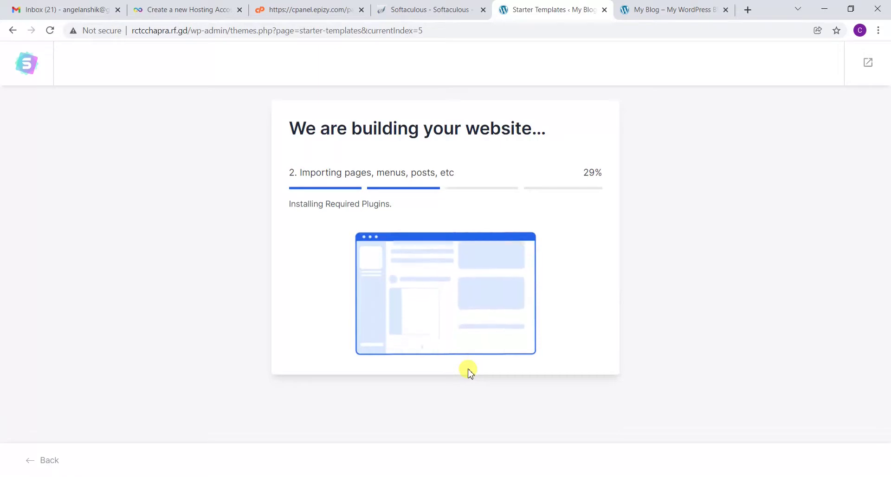
Look over the still-open default blog page, and return to the template import progress.
left_click(655, 7)
scroll(448, 219, "down", 5)
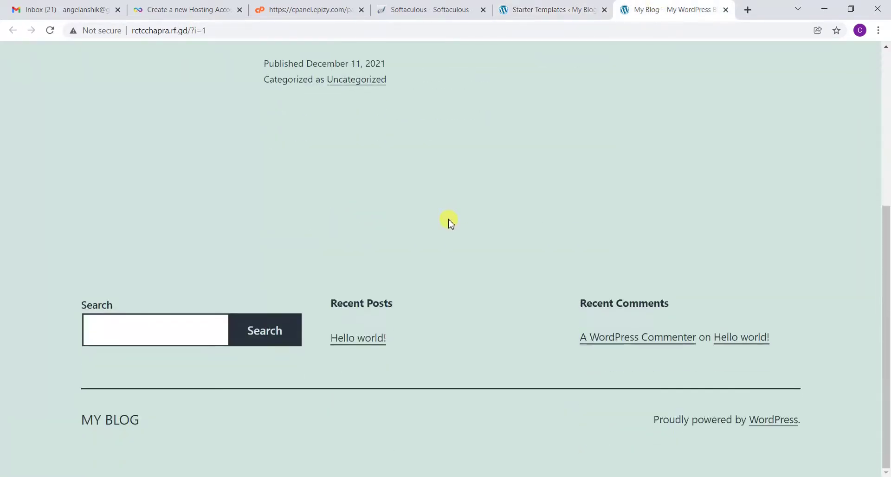
scroll(448, 219, "up", 5)
scroll(449, 218, "down", 5)
scroll(446, 215, "up", 5)
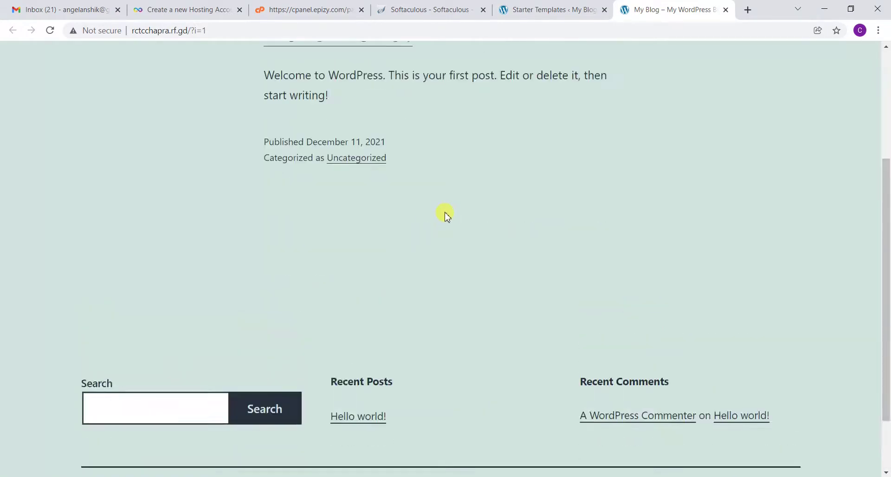
left_click(581, 11)
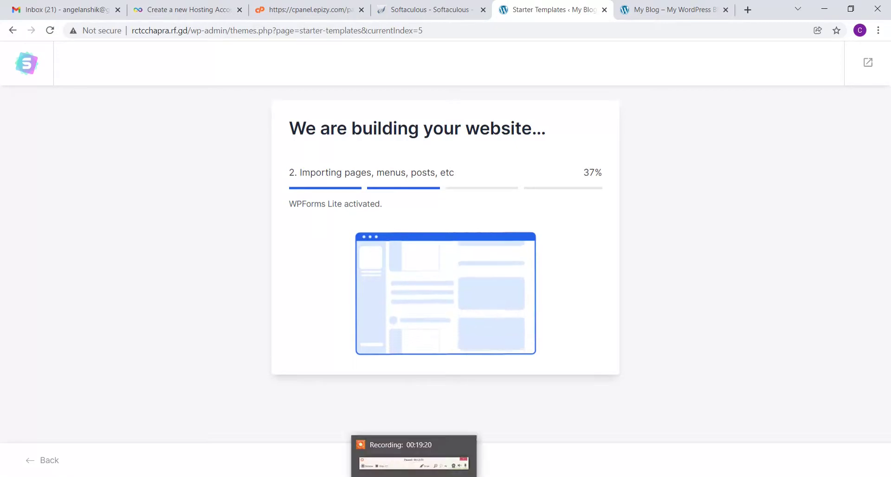
left_click(414, 464)
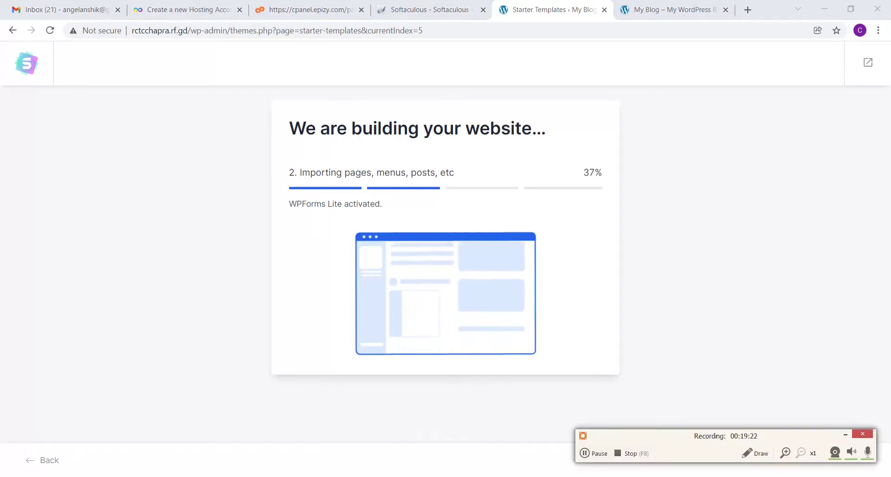
left_click(598, 454)
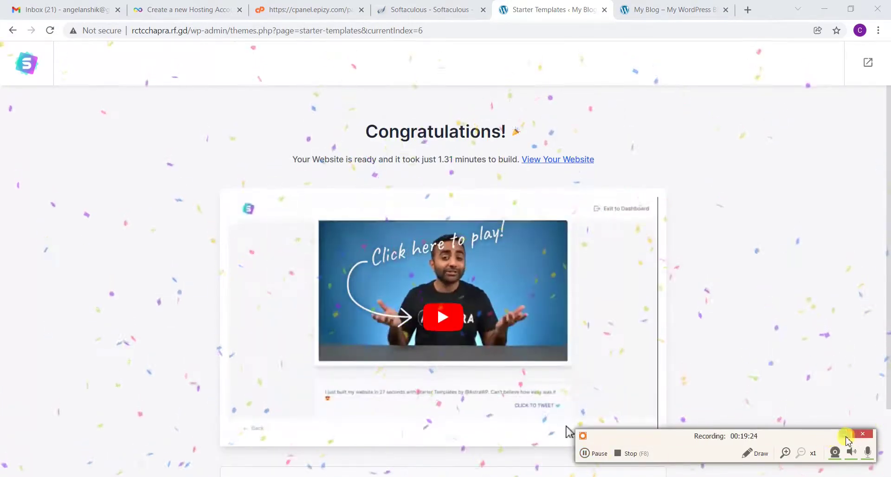
left_click(845, 435)
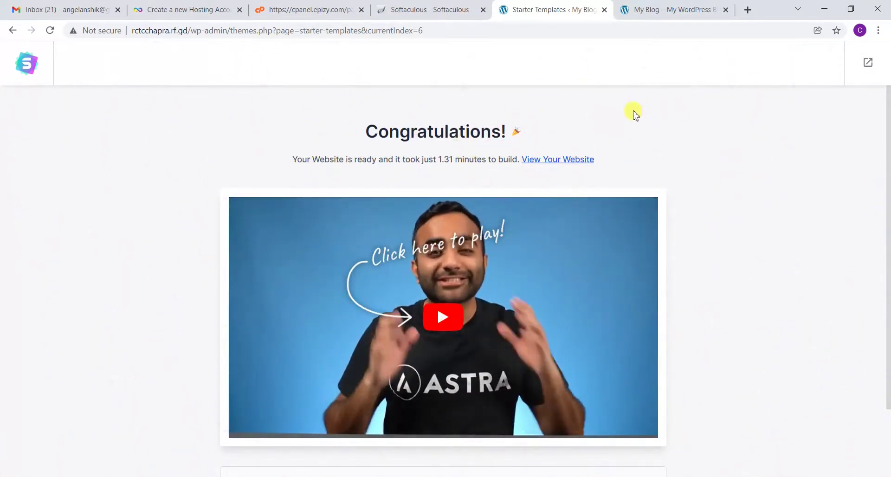
Reload the live site at rctcchapra.rf.gd and examine the imported home page down to the Popular Courses and Experience sections.
left_click(678, 10)
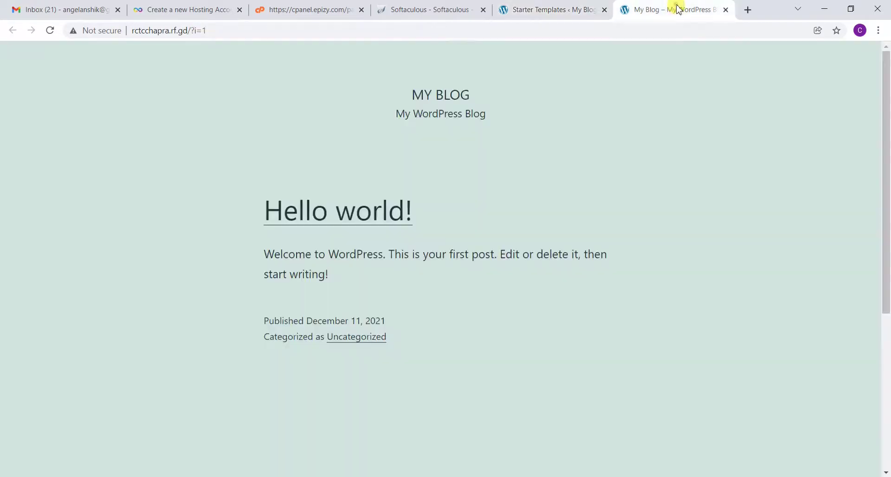
left_click(509, 36)
key("Return")
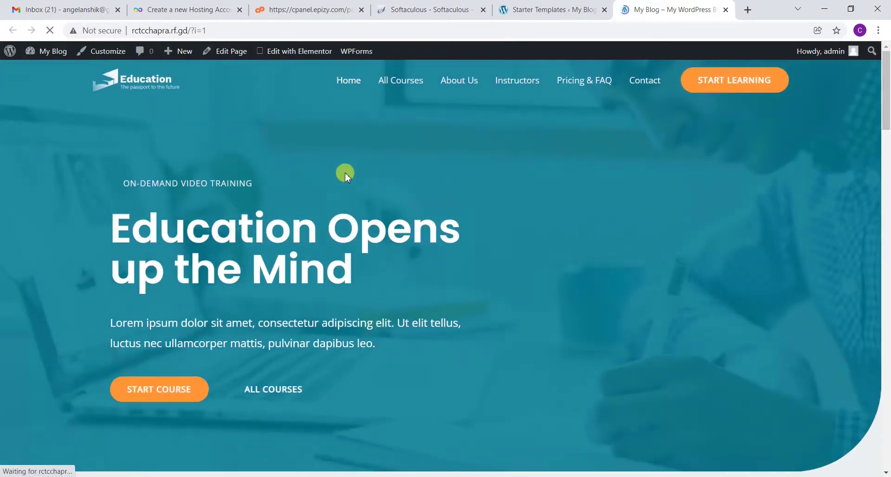
scroll(292, 260, "down", 5)
scroll(297, 272, "down", 20)
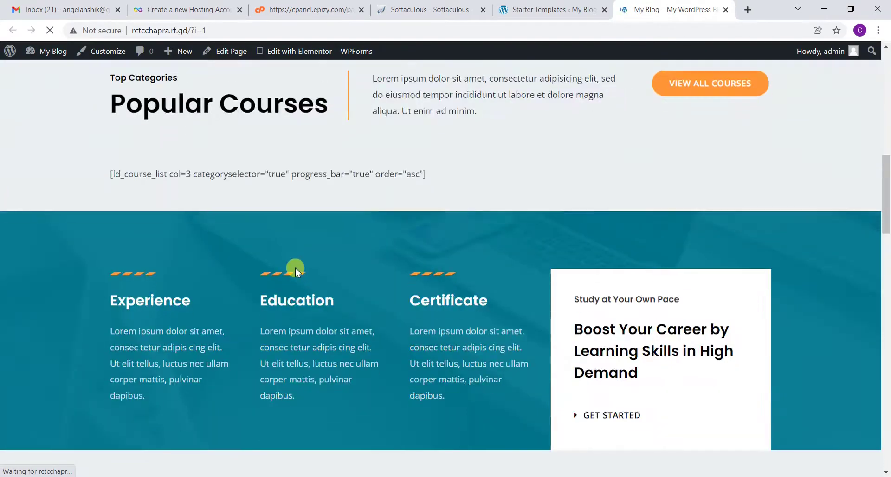
scroll(296, 273, "up", 20)
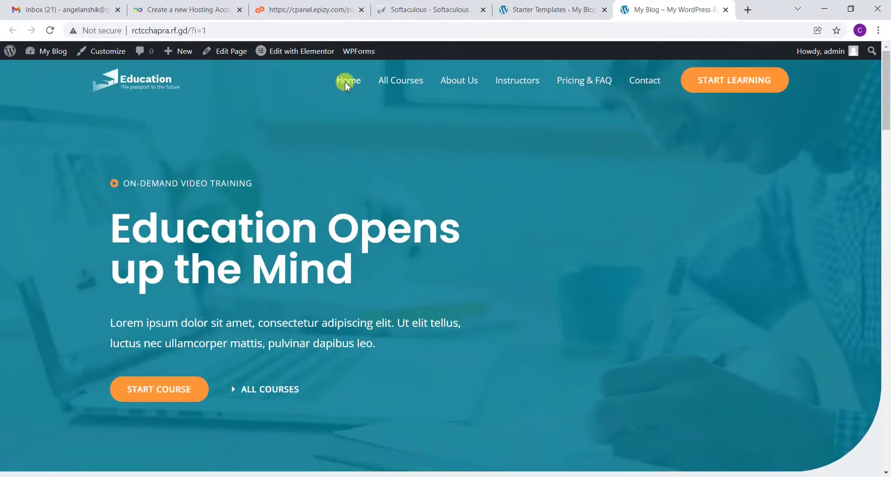
Look through the site's All Courses and About Us pages, closing the advertising tab that opens.
left_click(387, 80)
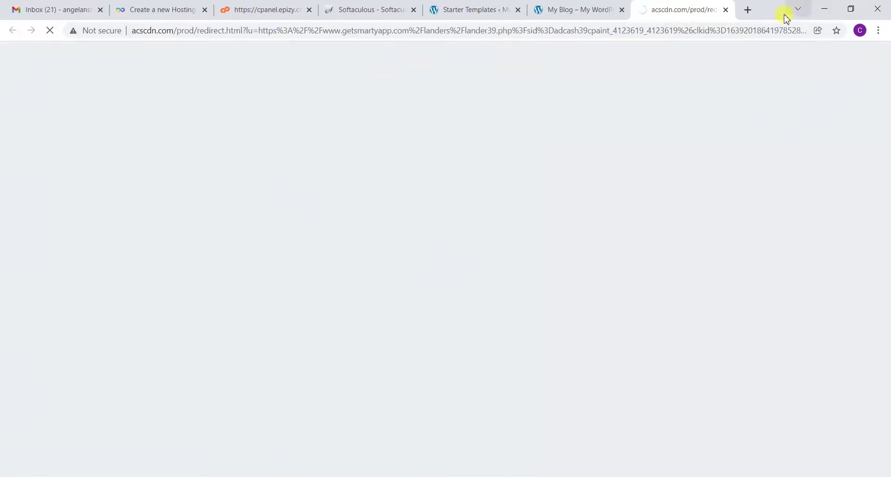
left_click(727, 10)
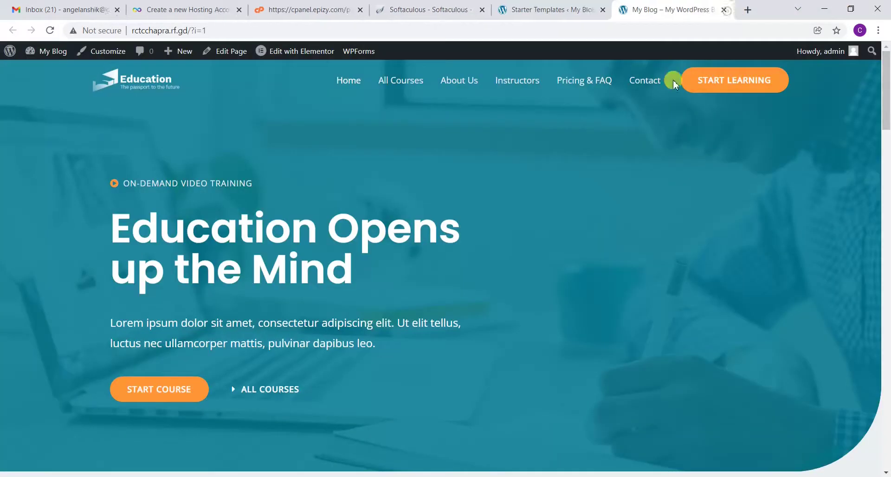
left_click(384, 82)
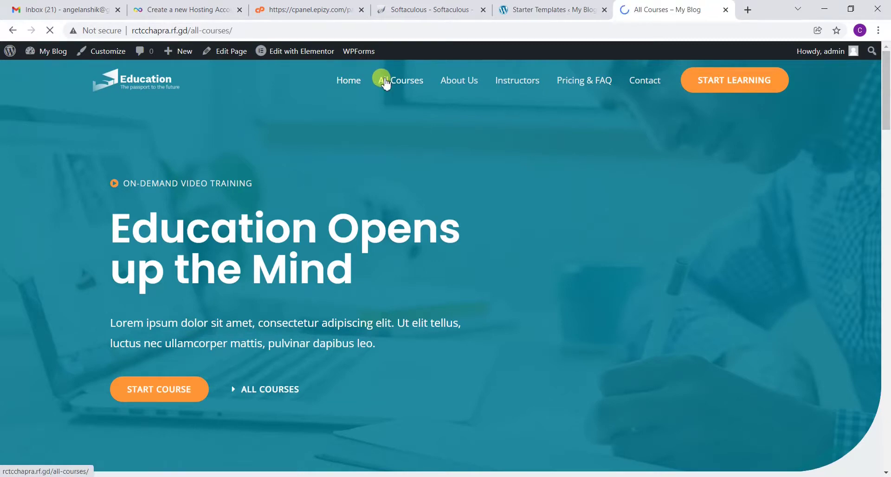
scroll(388, 177, "down", 10)
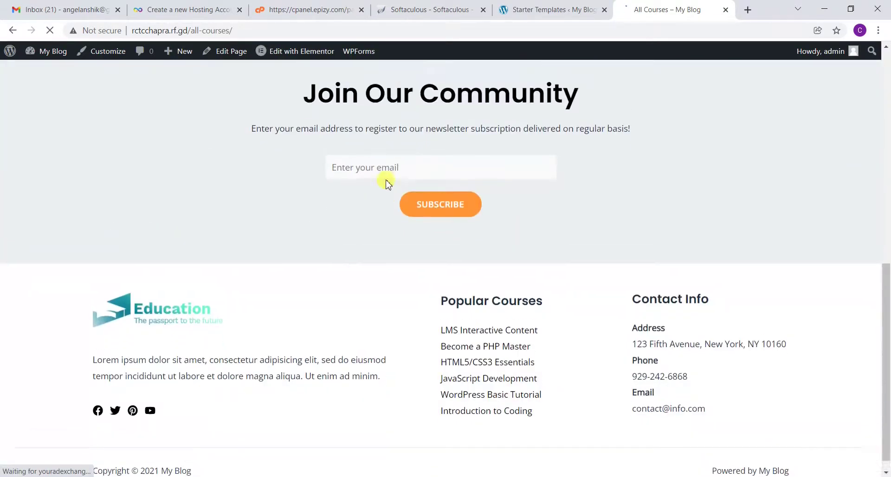
scroll(386, 179, "up", 10)
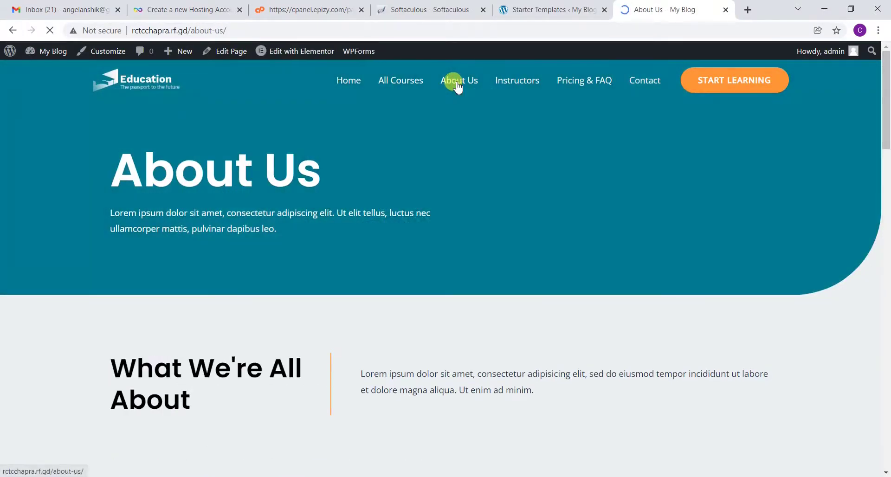
scroll(469, 212, "down", 4)
scroll(469, 217, "up", 4)
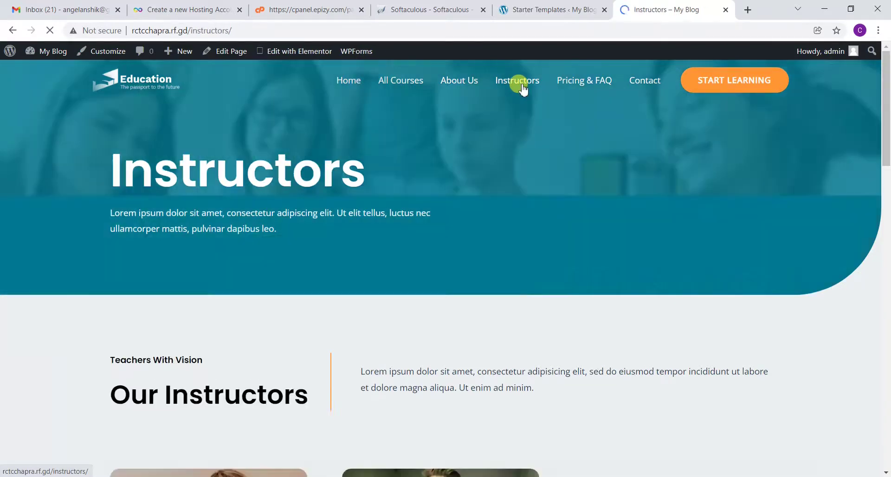
Examine the Instructors page from its header through the instructor profiles to the community sign-up section.
scroll(491, 176, "down", 10)
scroll(462, 171, "up", 6)
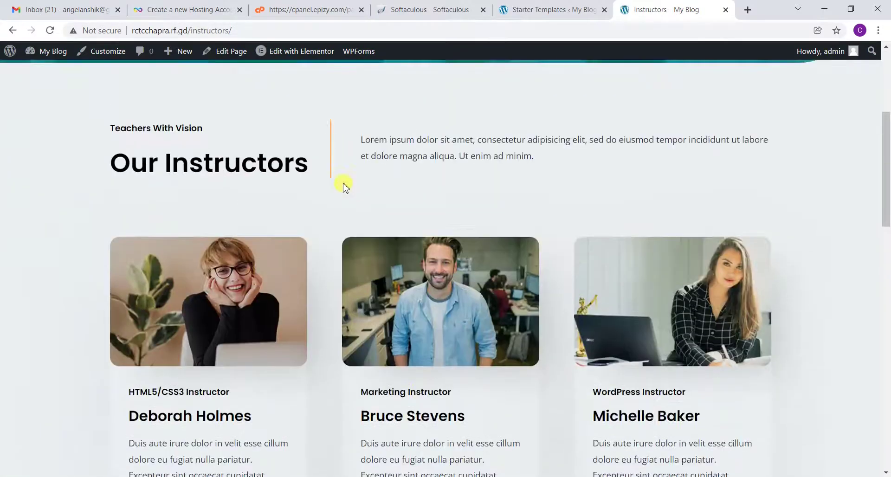
scroll(487, 257, "down", 5)
scroll(589, 238, "down", 13)
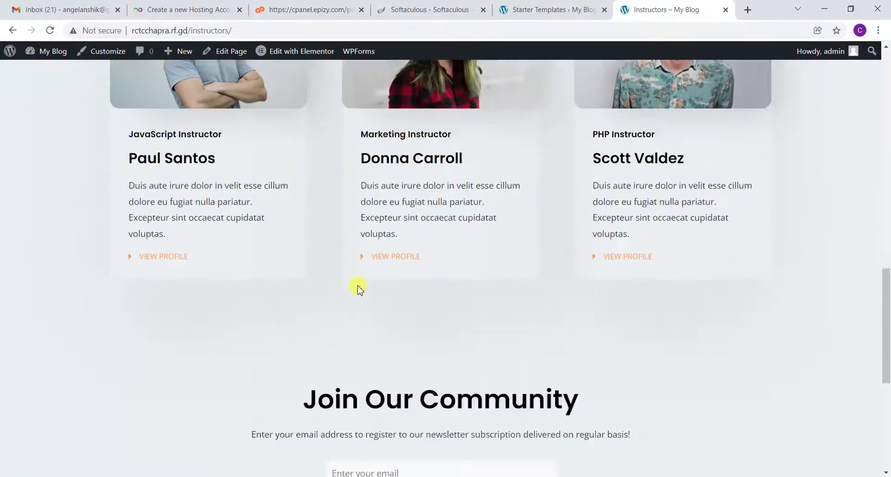
scroll(360, 287, "up", 5)
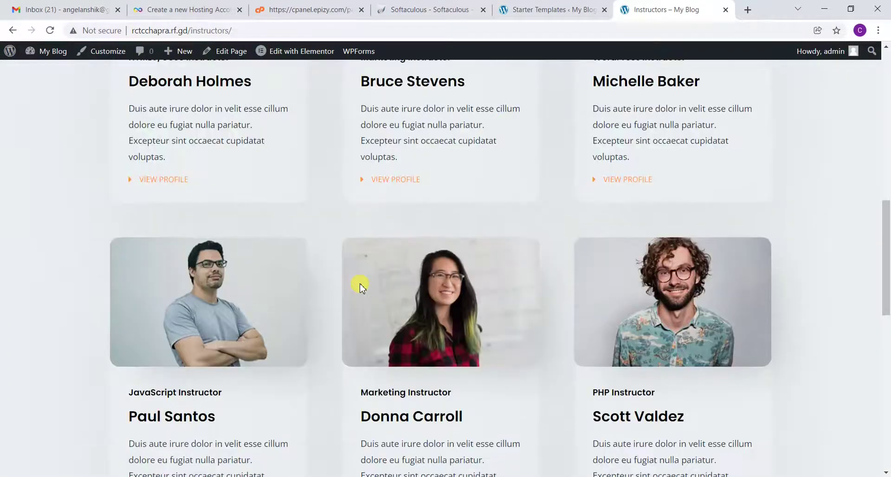
scroll(361, 287, "up", 9)
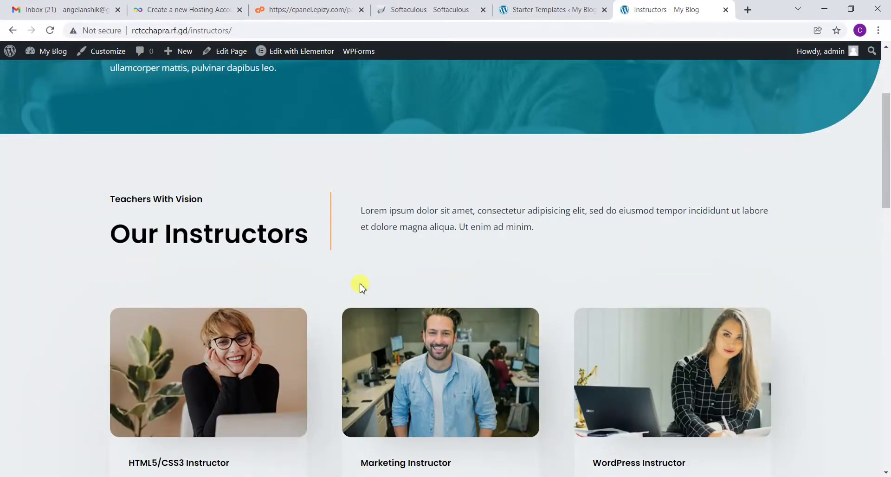
scroll(361, 287, "up", 3)
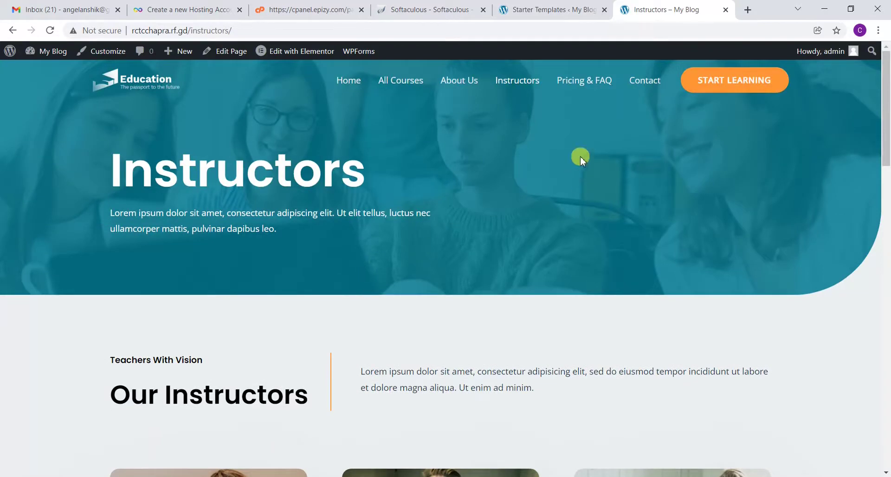
Open the Contact page and examine its contact details, map and message form.
left_click(637, 84)
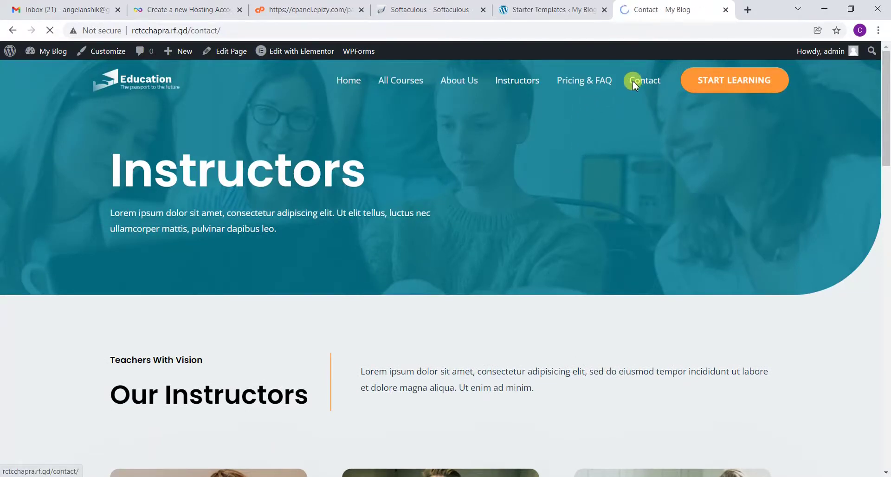
scroll(343, 209, "down", 15)
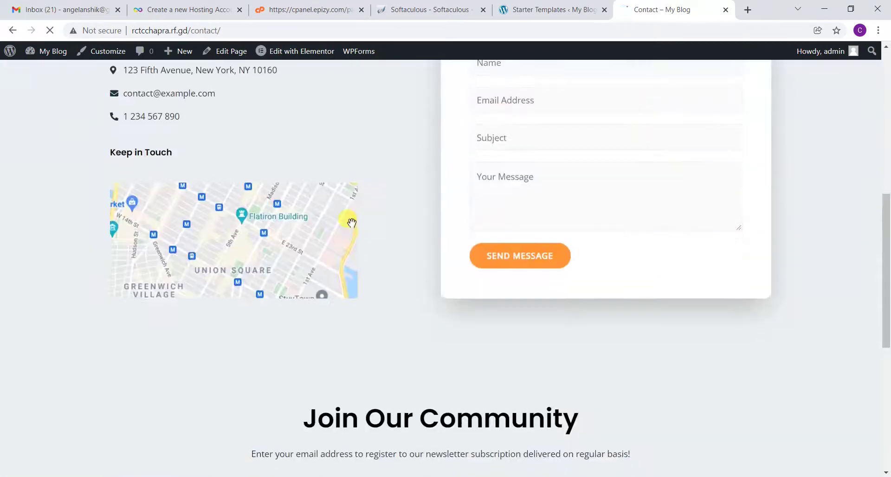
scroll(357, 233, "up", 10)
scroll(358, 231, "up", 5)
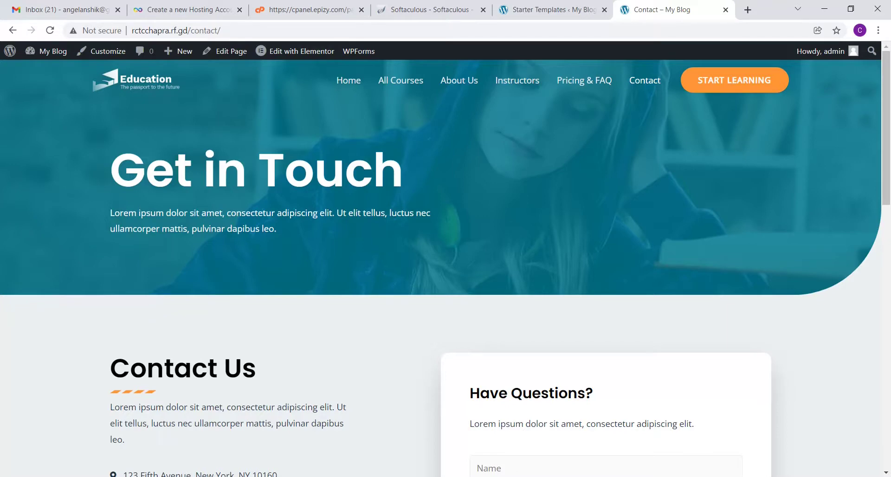
left_click(408, 461)
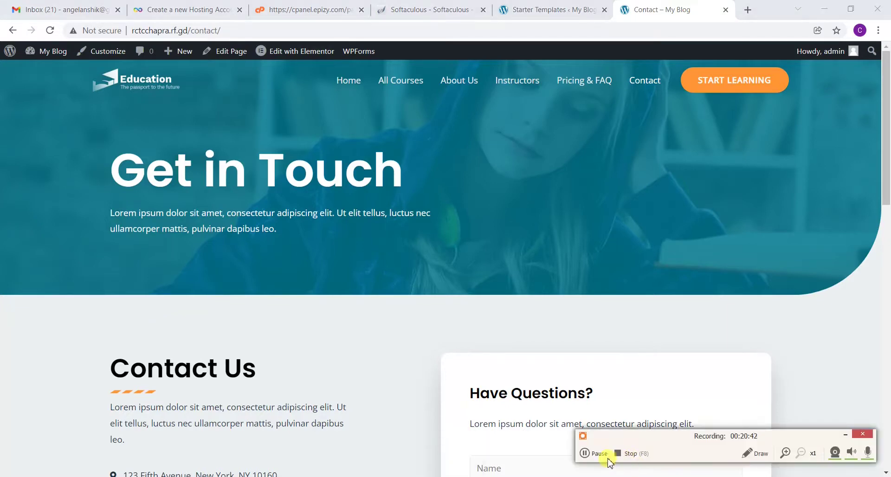